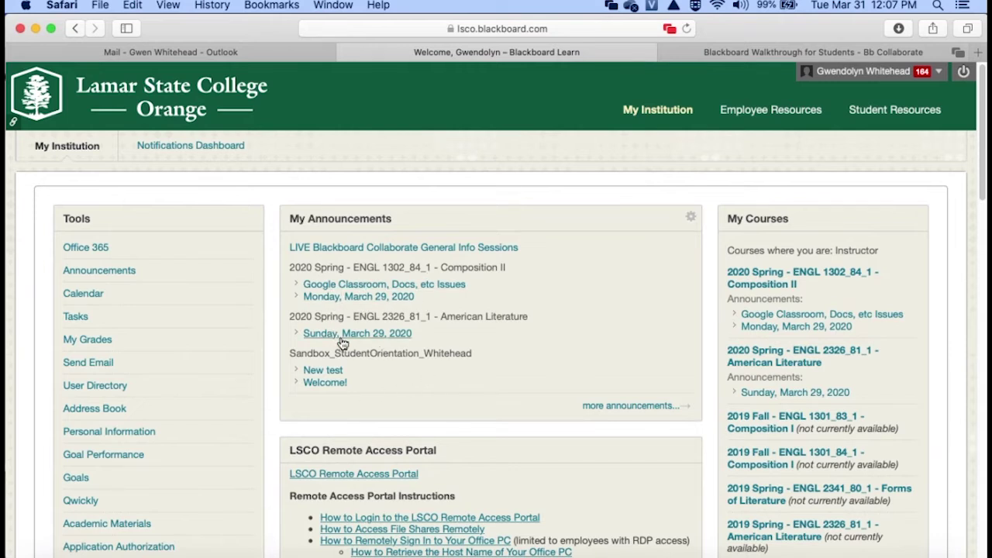
- Open the Student Orientation sandbox course from the course list and display its full list of announcements
{"action": "triple_click", "coordinate": [288, 269]}
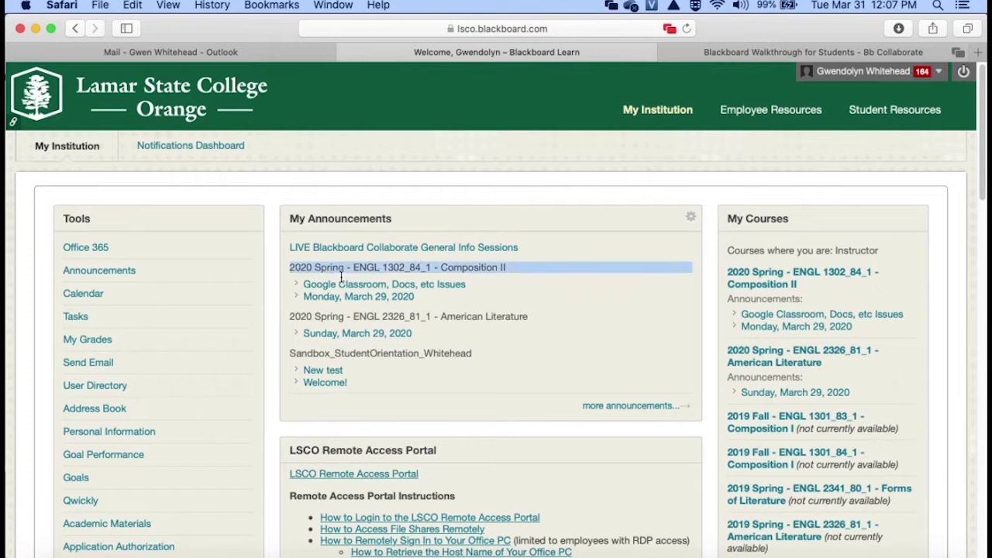
{"action": "left_click", "coordinate": [489, 268]}
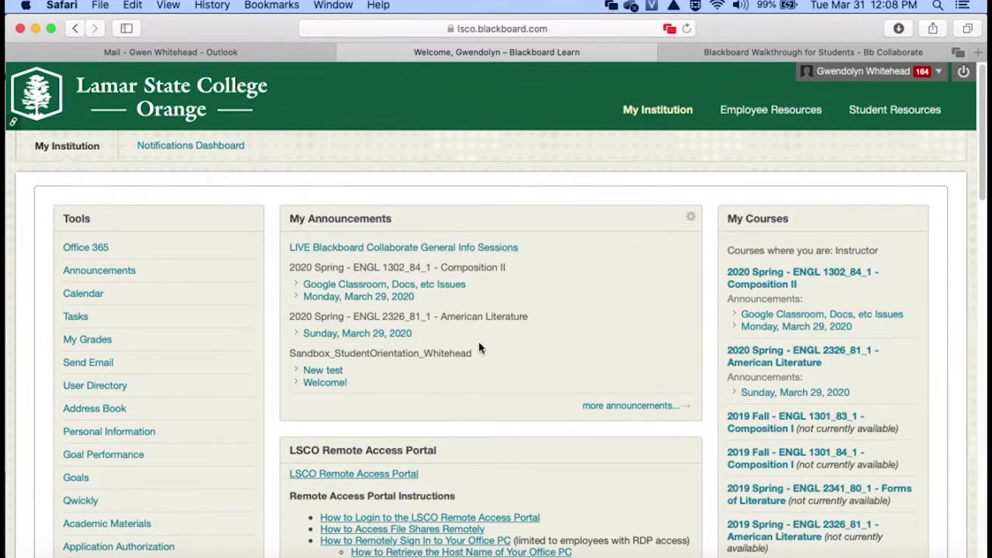
{"action": "scroll", "coordinate": [725, 396], "scroll_direction": "down", "scroll_amount": 5}
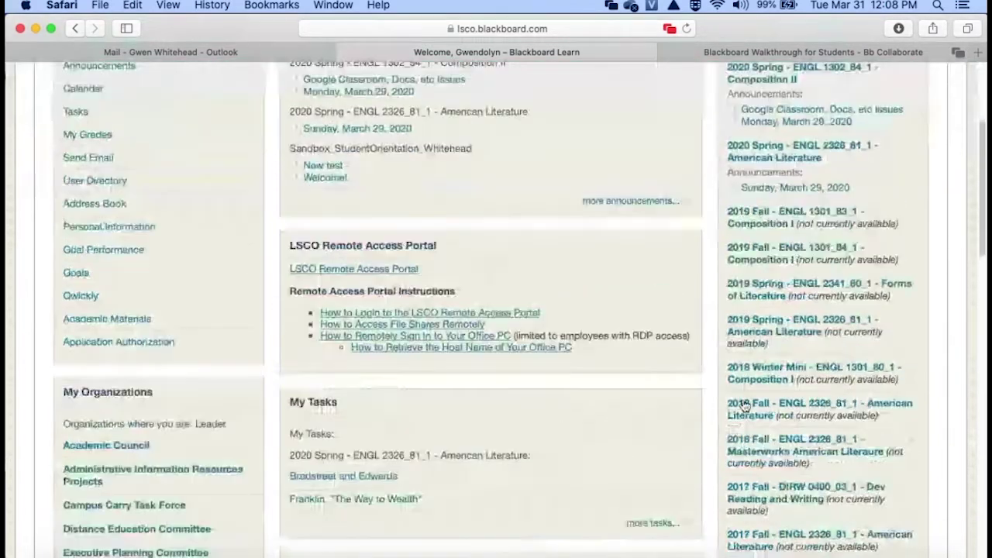
{"action": "scroll", "coordinate": [744, 406], "scroll_direction": "down", "scroll_amount": 6}
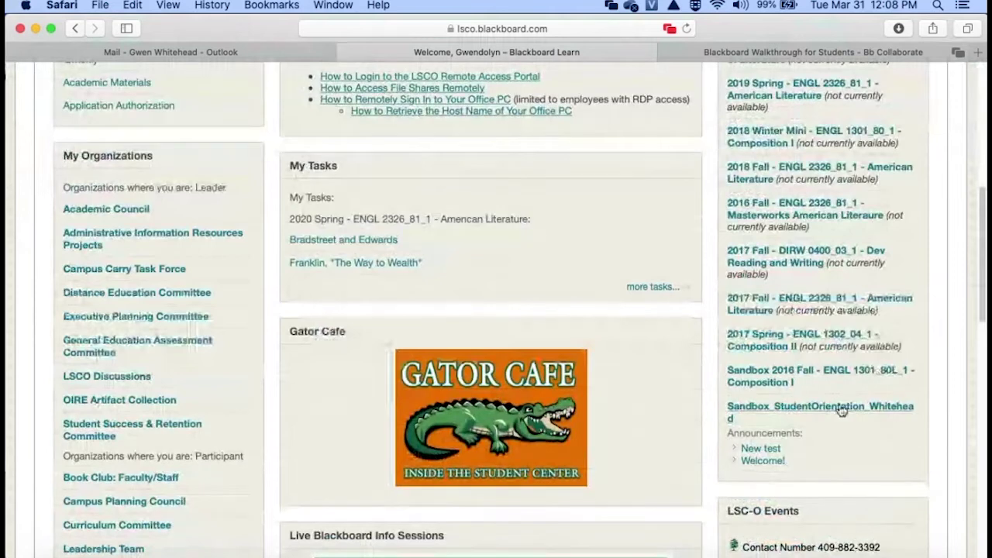
{"action": "left_click", "coordinate": [787, 413]}
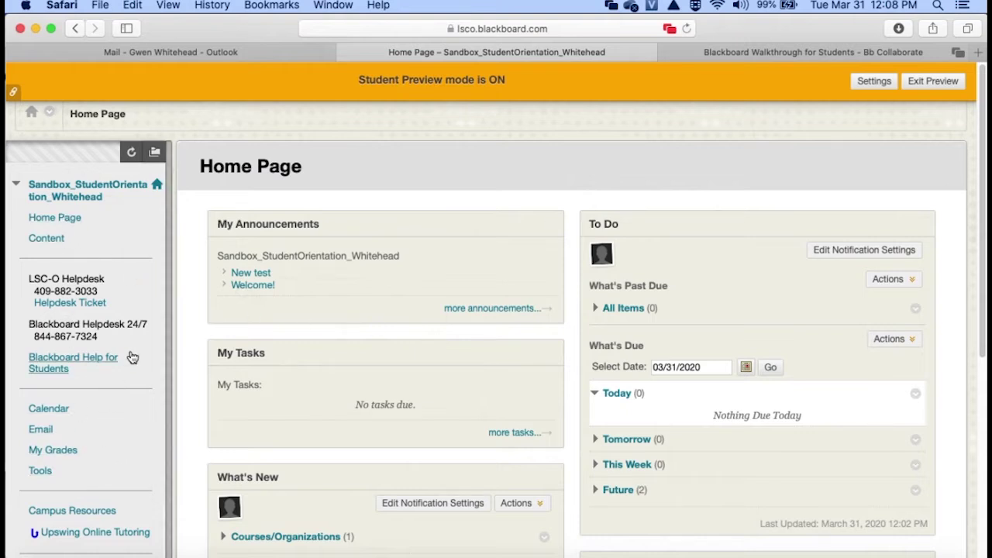
{"action": "left_click", "coordinate": [463, 309]}
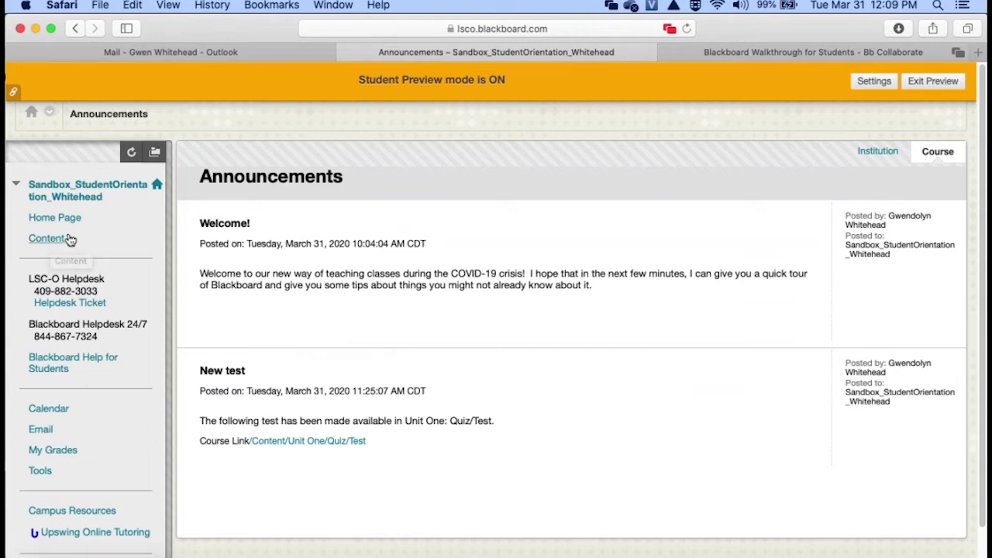
- Open the attached ENGL1301 Fall 2013 syllabus from the Course Syllabus and Other Information folder in the course content
{"action": "left_click", "coordinate": [58, 244]}
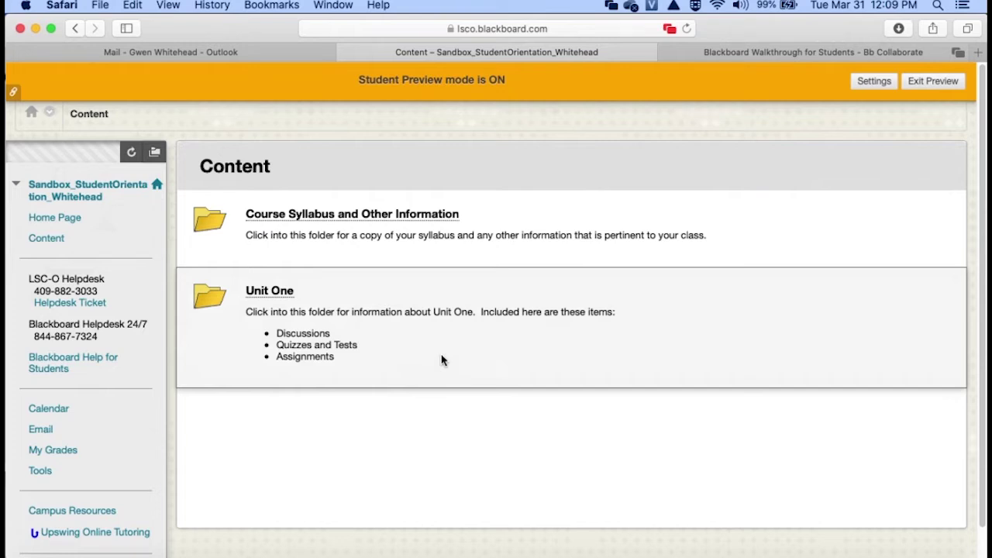
{"action": "left_click", "coordinate": [326, 218]}
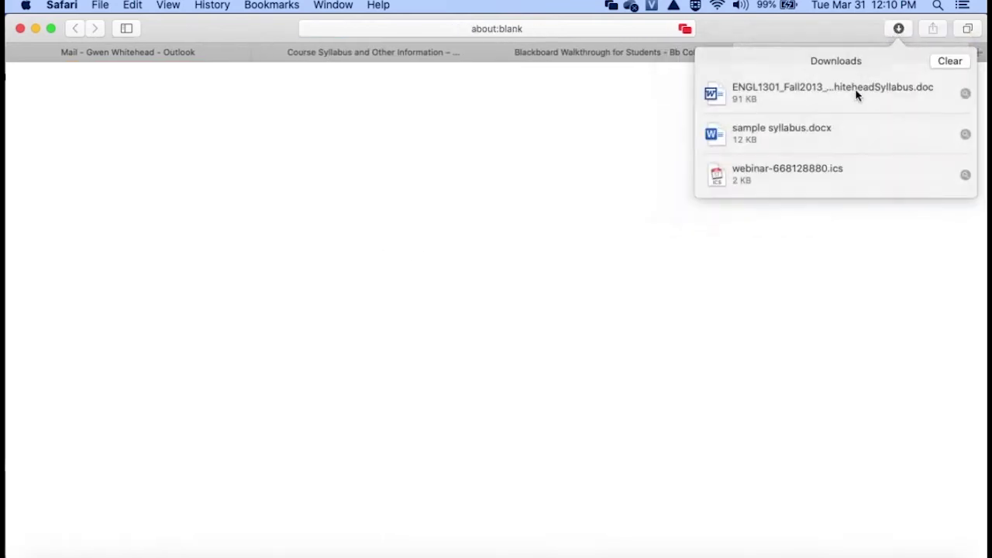
{"action": "left_click", "coordinate": [857, 94]}
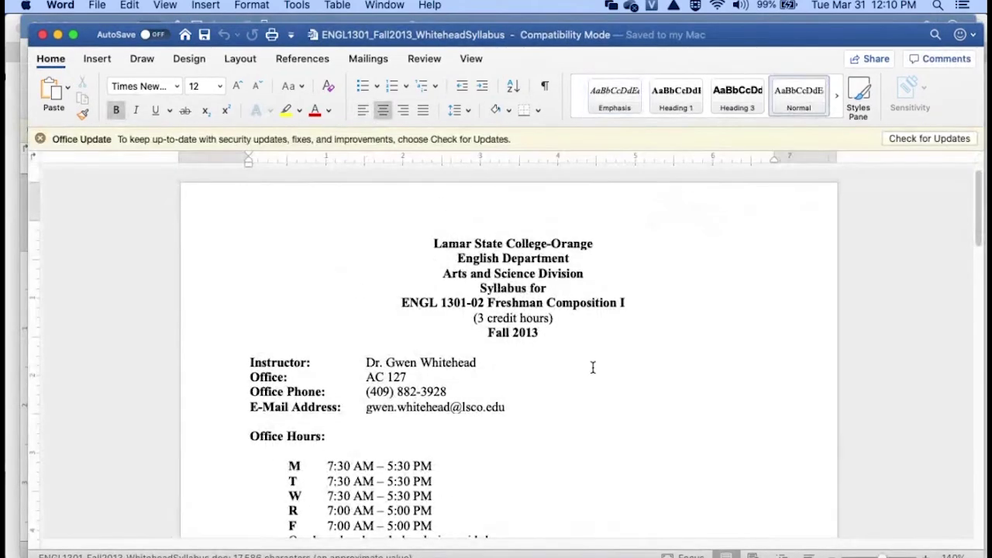
- Skim the course syllabus in Word, and close it along with the sample syllabus document
{"action": "scroll", "coordinate": [593, 367], "scroll_direction": "down", "scroll_amount": 10}
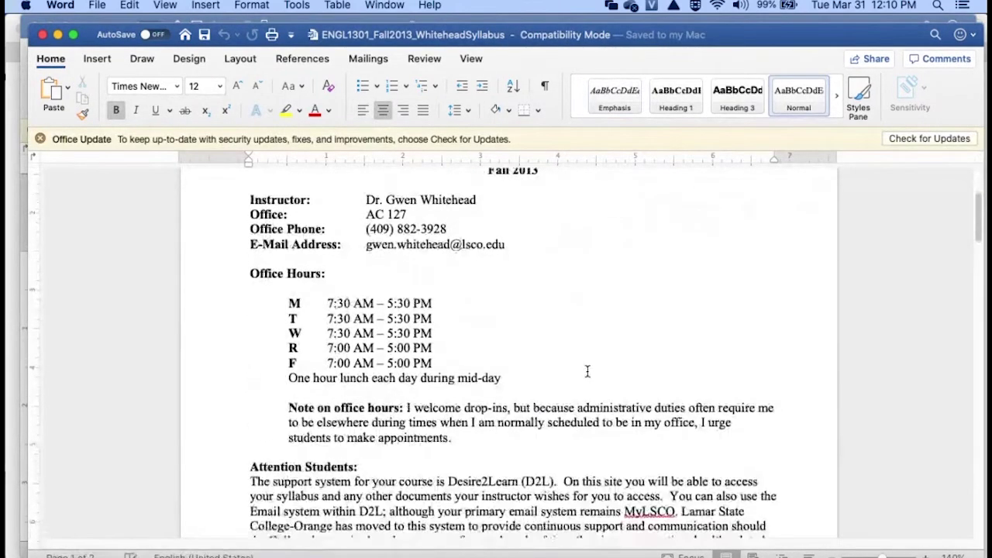
{"action": "scroll", "coordinate": [588, 374], "scroll_direction": "down", "scroll_amount": 15}
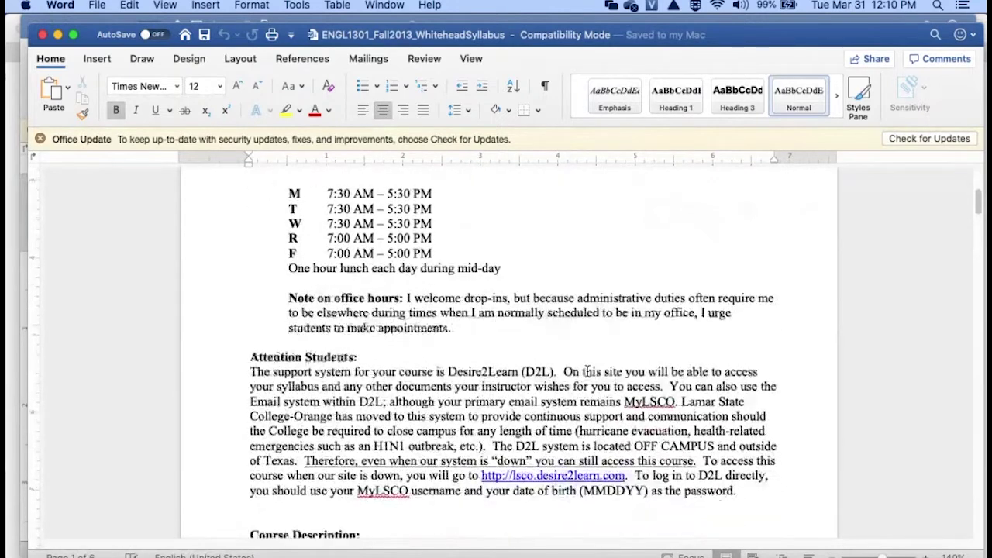
{"action": "scroll", "coordinate": [588, 376], "scroll_direction": "down", "scroll_amount": 9}
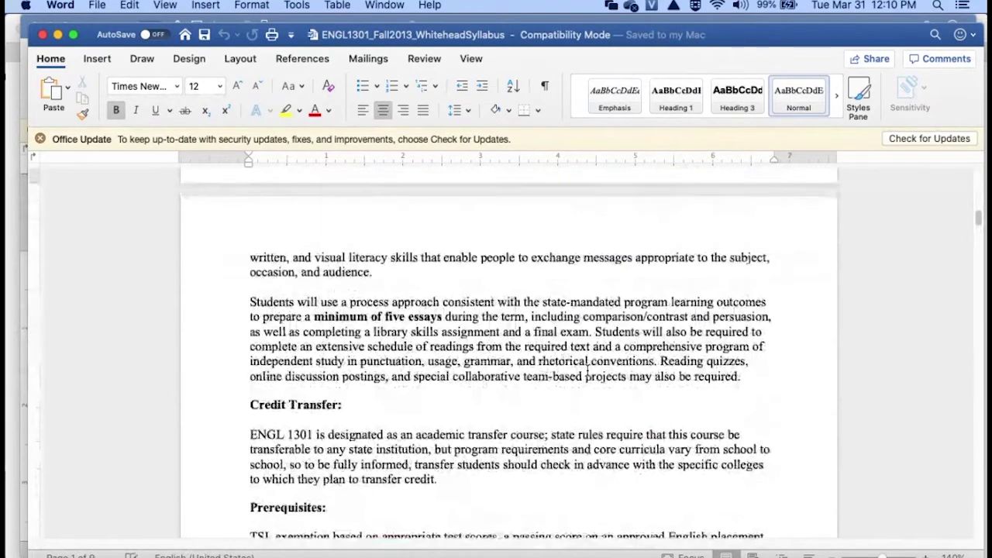
{"action": "scroll", "coordinate": [588, 372], "scroll_direction": "down", "scroll_amount": 3}
{"action": "scroll", "coordinate": [589, 366], "scroll_direction": "up", "scroll_amount": 20}
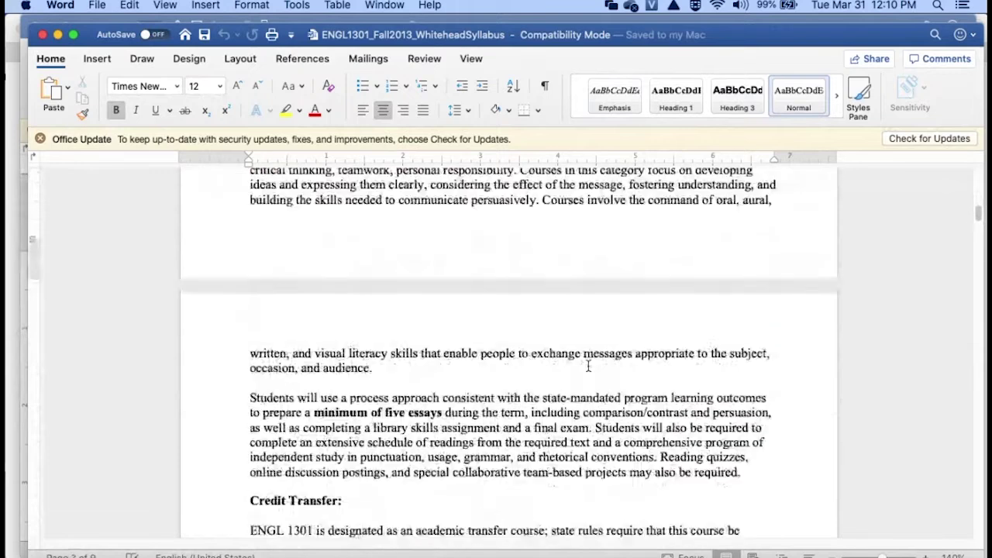
{"action": "scroll", "coordinate": [588, 365], "scroll_direction": "up", "scroll_amount": 14}
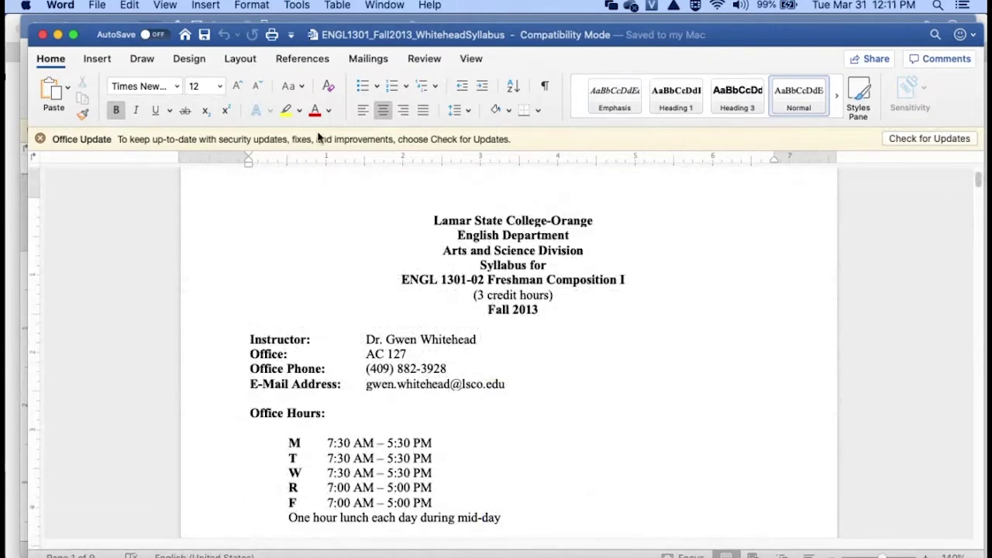
{"action": "left_click", "coordinate": [44, 38]}
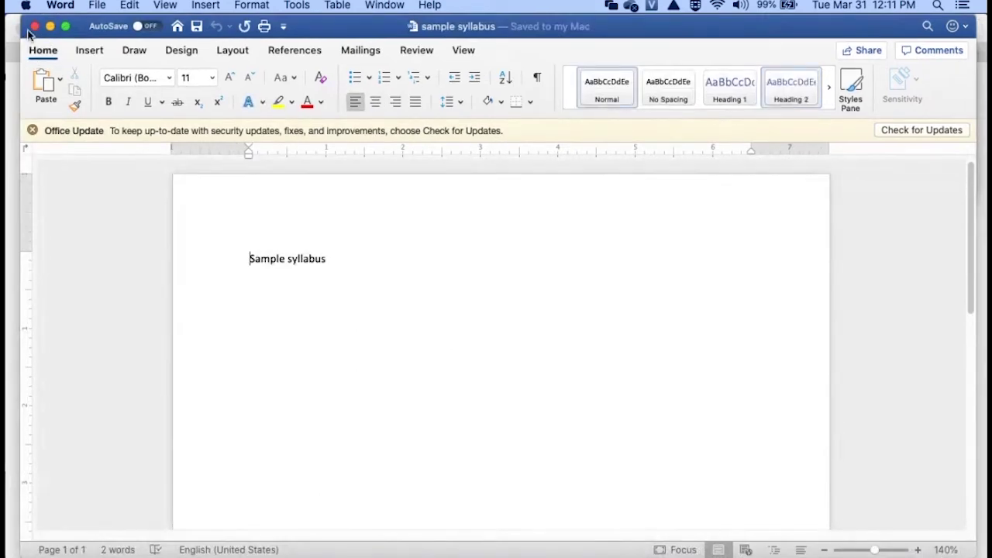
{"action": "left_click", "coordinate": [20, 35]}
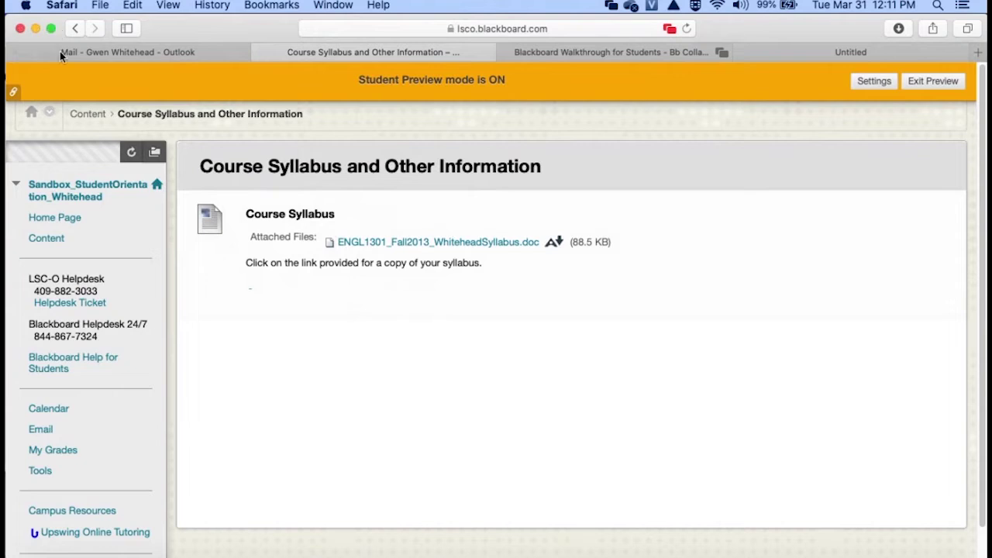
- Open the Discussion One forum in the Unit One folder of the course content
{"action": "left_click", "coordinate": [61, 242]}
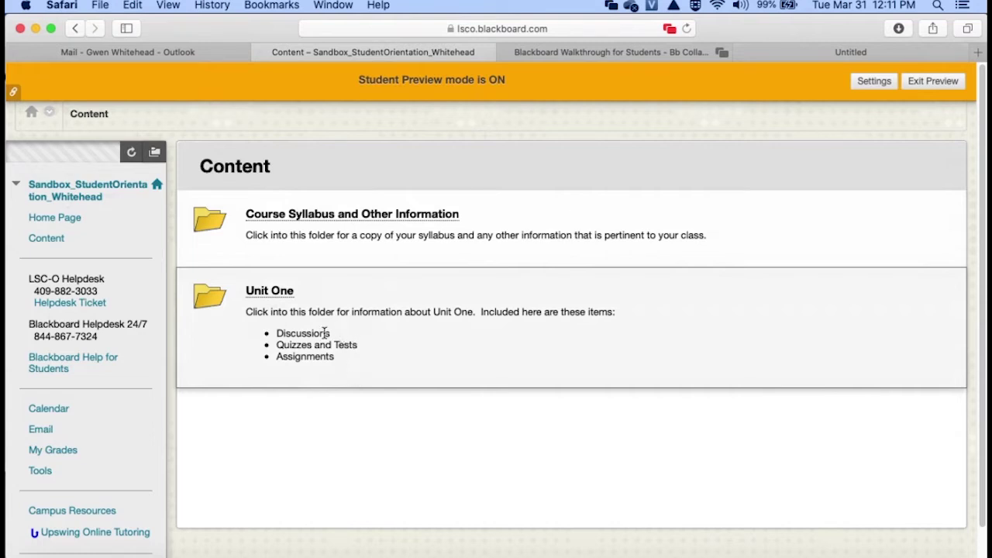
{"action": "left_click", "coordinate": [266, 292]}
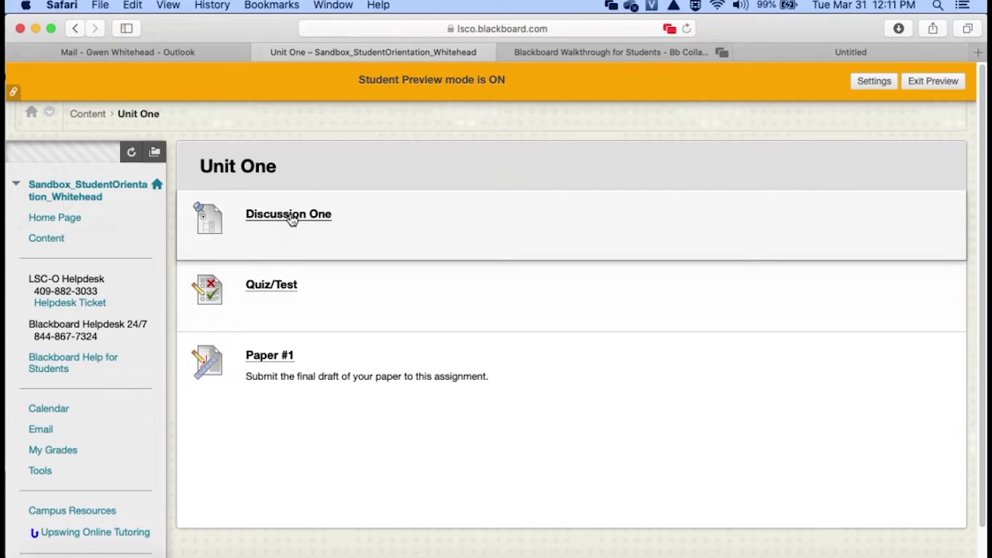
{"action": "left_click", "coordinate": [291, 217]}
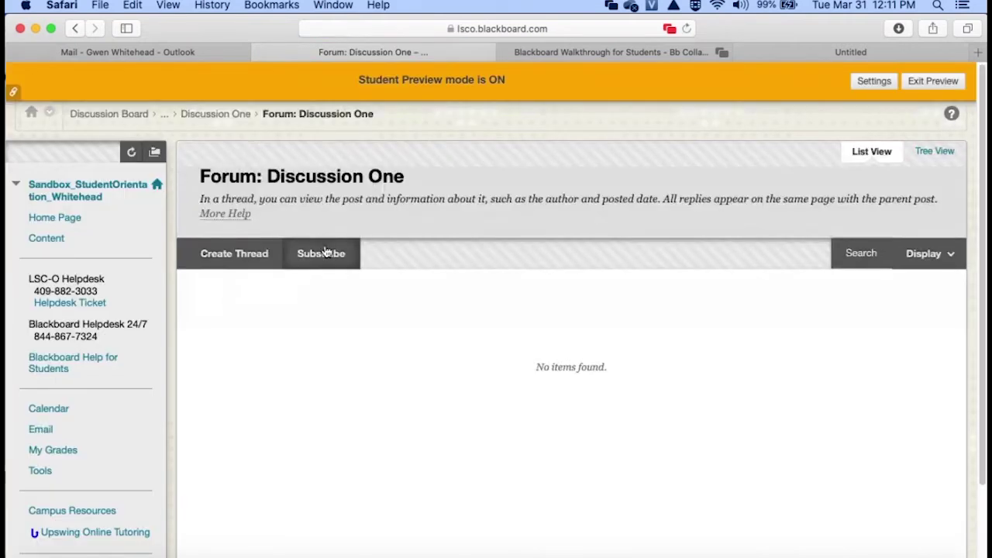
- Create and submit a forum thread with the subject "Hello there" and the message "Hi, how are you all doing?"
{"action": "left_click", "coordinate": [228, 254]}
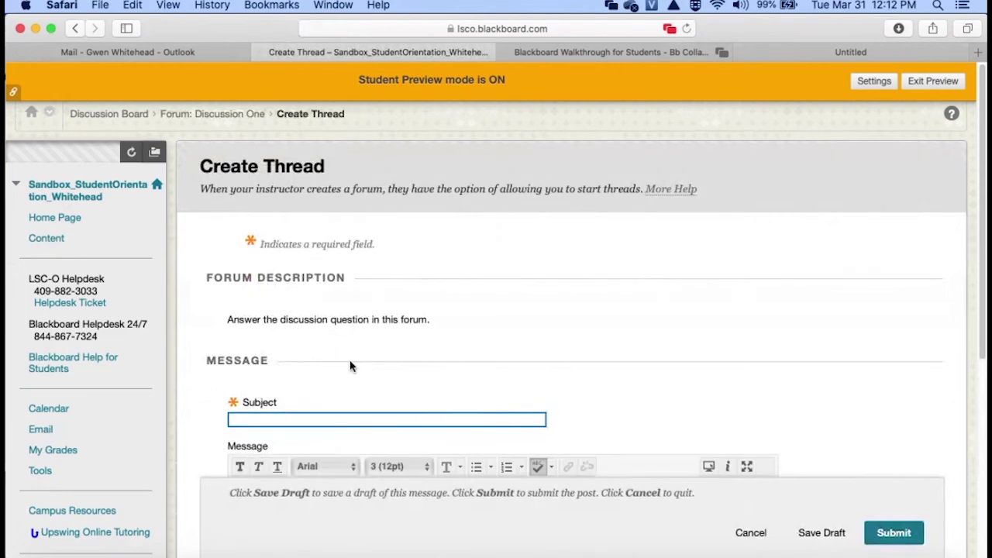
{"action": "type", "text": "Hell"}
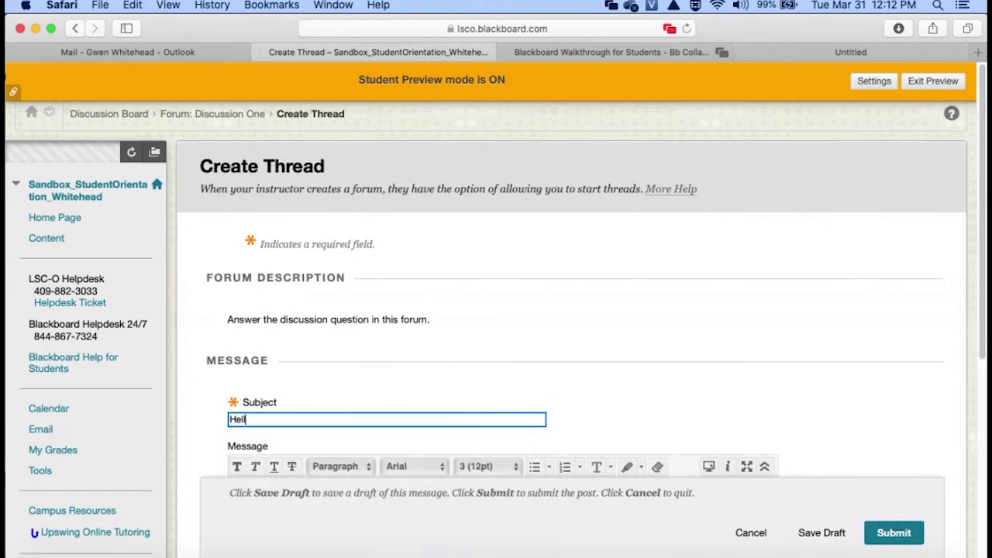
{"action": "type", "text": "o there"}
{"action": "scroll", "coordinate": [476, 345], "scroll_direction": "down", "scroll_amount": 5}
{"action": "left_click", "coordinate": [393, 373]}
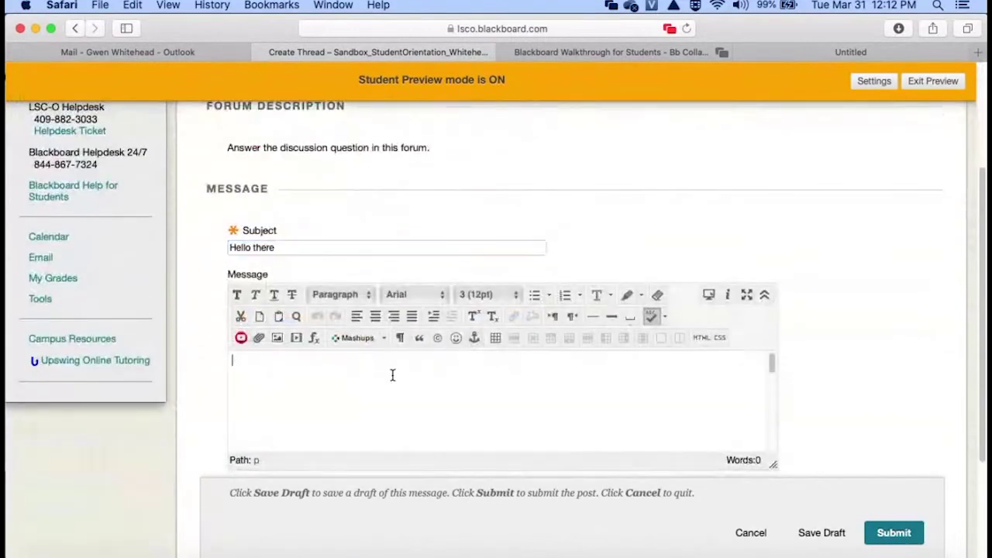
{"action": "type", "text": "Hi, how are"}
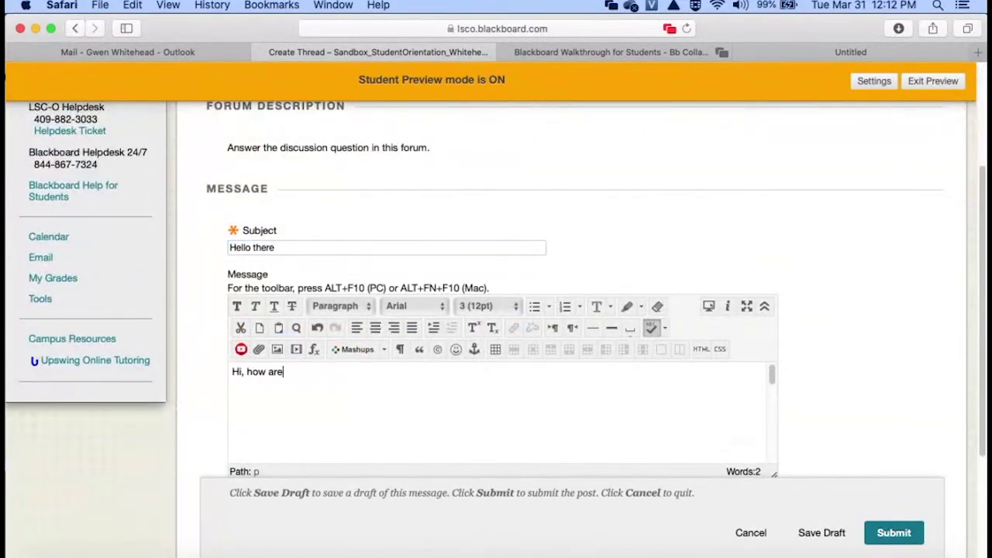
{"action": "type", "text": " you all doing?"}
{"action": "scroll", "coordinate": [813, 371], "scroll_direction": "down", "scroll_amount": 5}
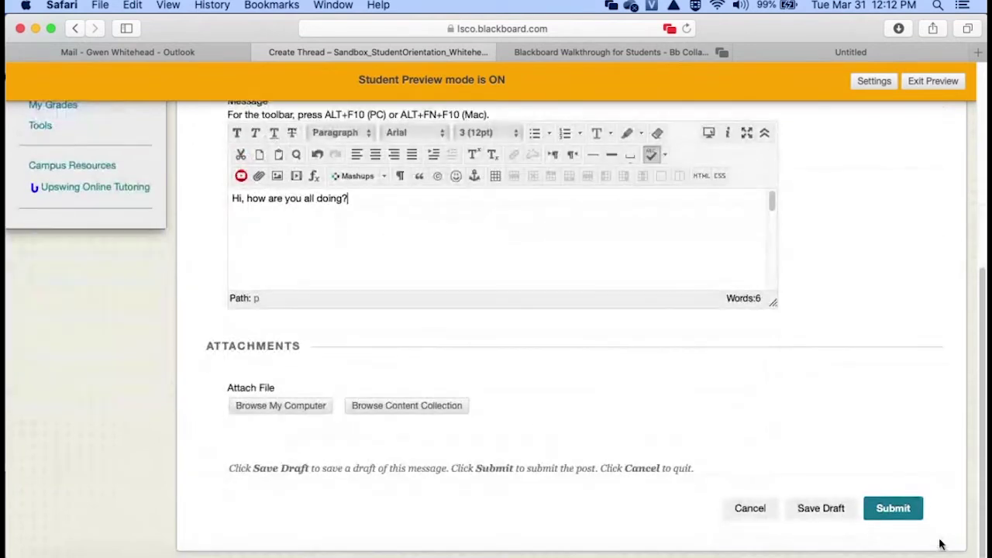
{"action": "left_click", "coordinate": [893, 509]}
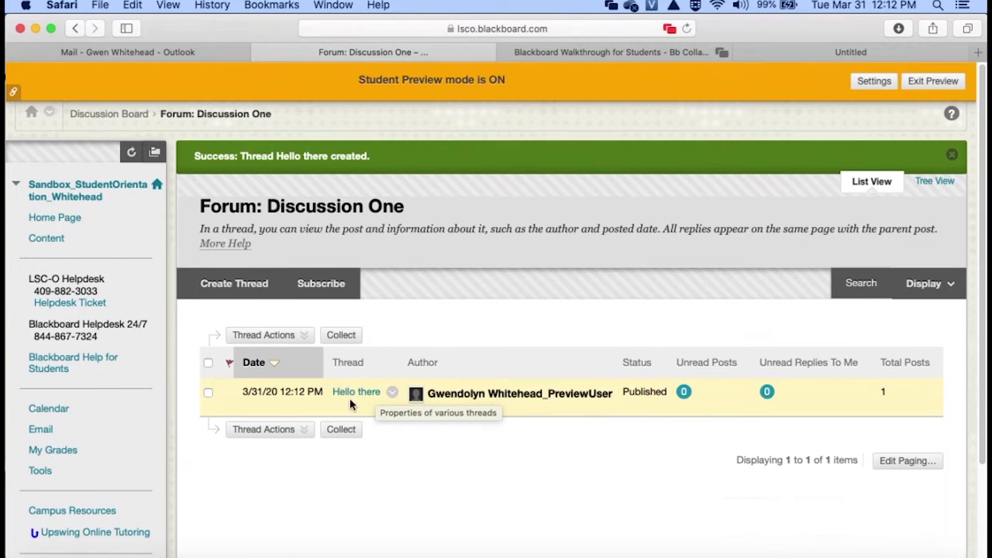
{"action": "left_click", "coordinate": [392, 392]}
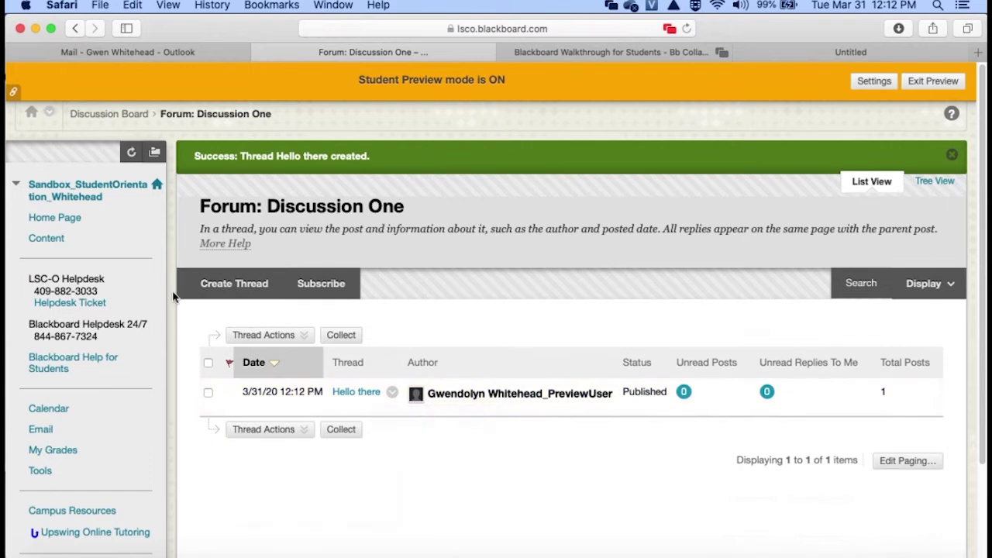
- Return to the Unit One folder in the course content and begin the Quiz/Test
{"action": "left_click", "coordinate": [46, 238]}
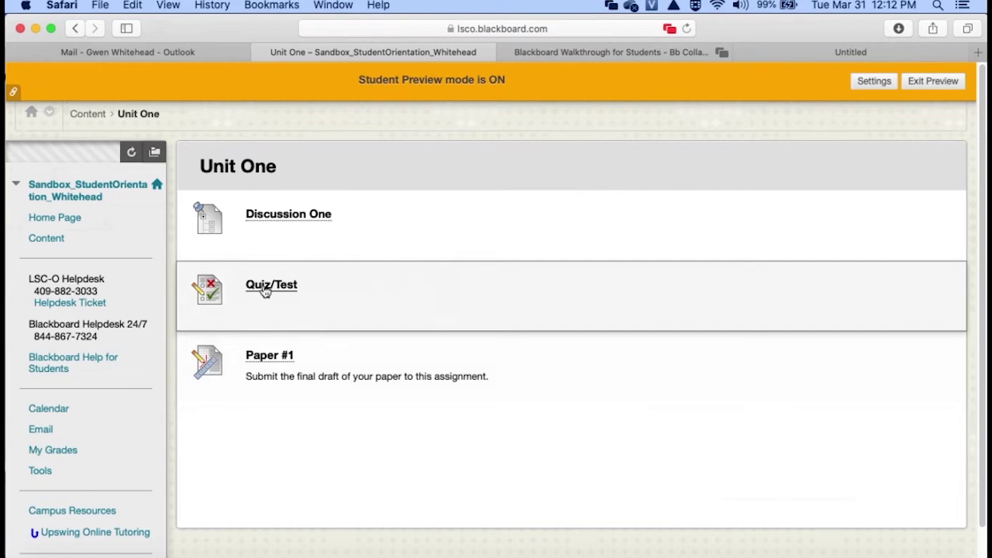
{"action": "left_click", "coordinate": [265, 287]}
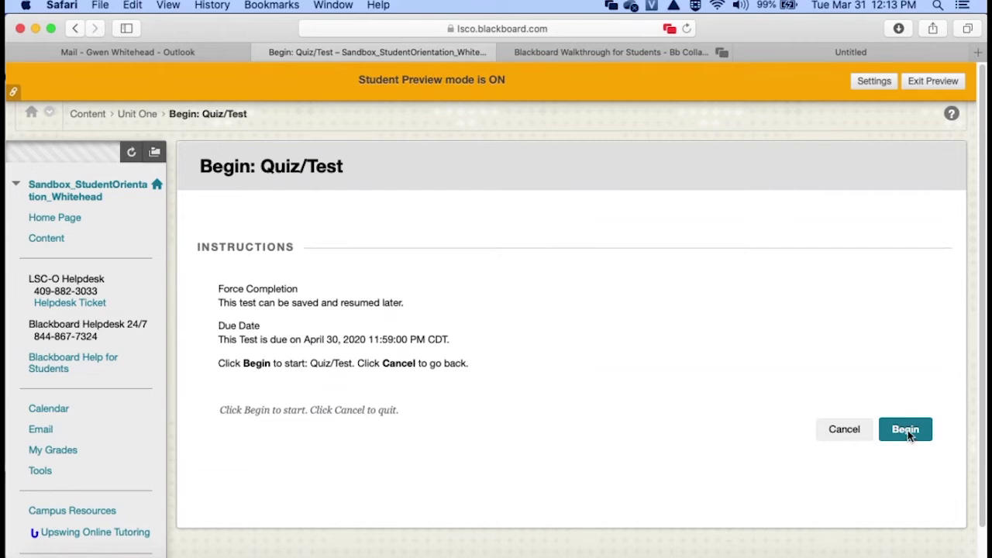
{"action": "left_click", "coordinate": [906, 430]}
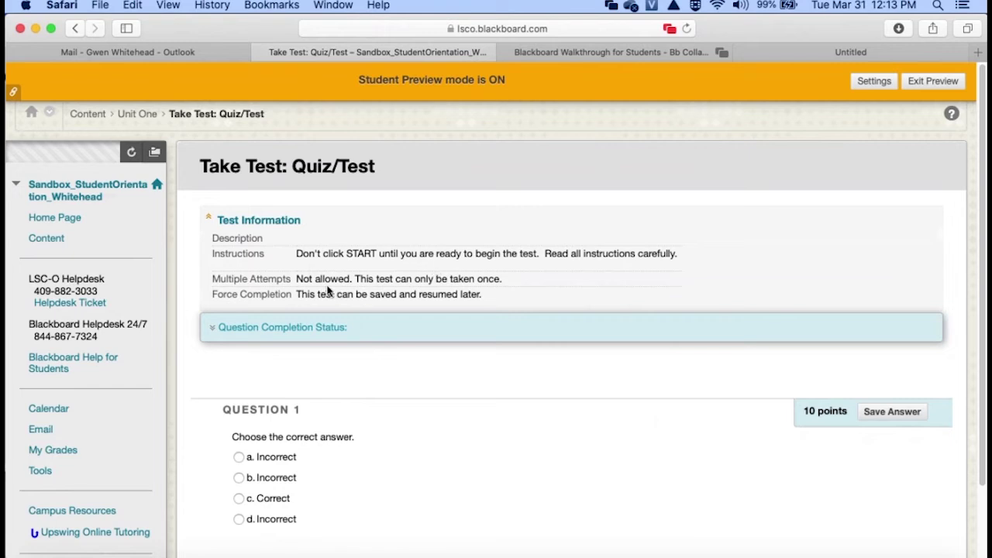
- Answer Question 1 with option c, "Correct", and submit the test
{"action": "scroll", "coordinate": [333, 326], "scroll_direction": "down", "scroll_amount": 3}
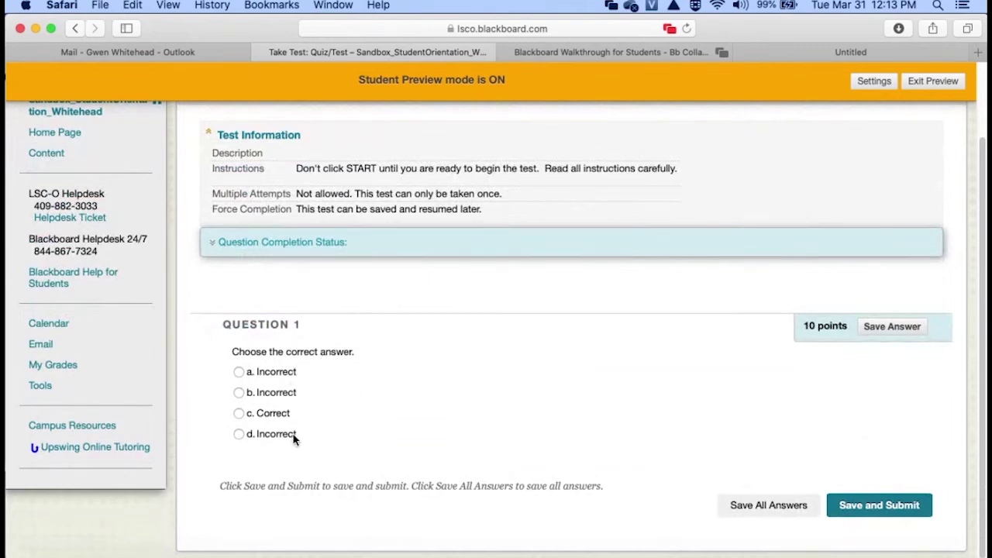
{"action": "left_click", "coordinate": [238, 413]}
{"action": "left_click", "coordinate": [875, 506]}
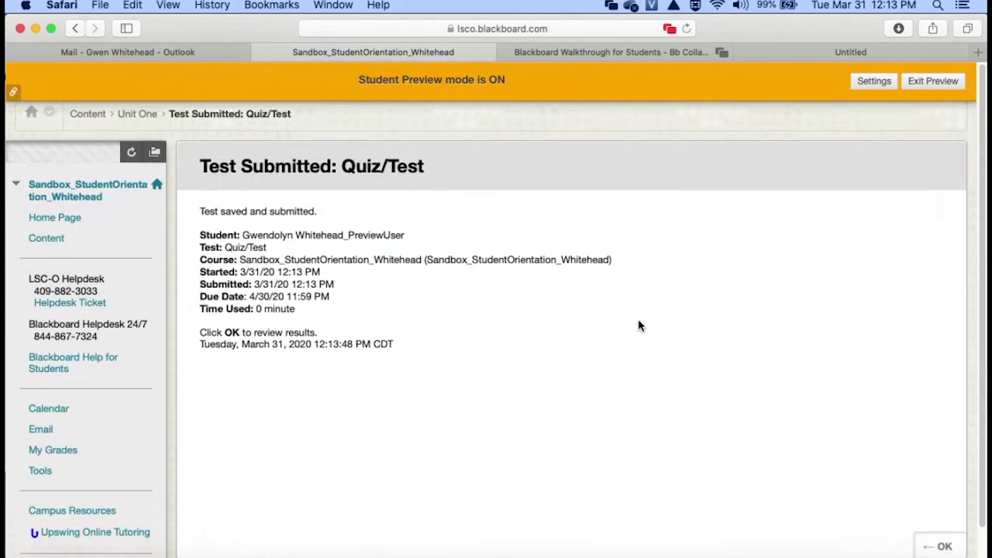
- Review the results of the submitted Quiz/Test, including the attempt score and points for Question 1
{"action": "left_click", "coordinate": [232, 332]}
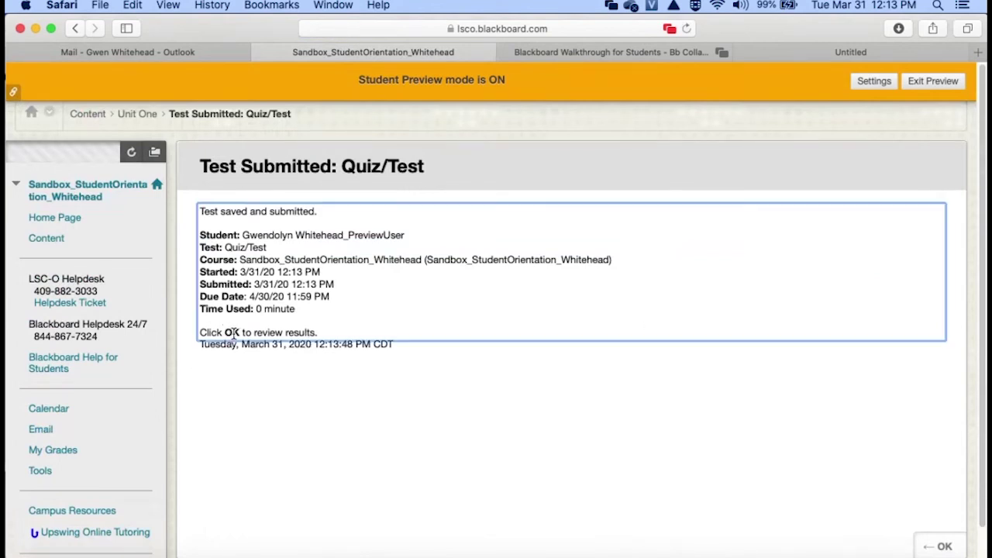
{"action": "left_click", "coordinate": [334, 403]}
{"action": "scroll", "coordinate": [543, 440], "scroll_direction": "down", "scroll_amount": 1}
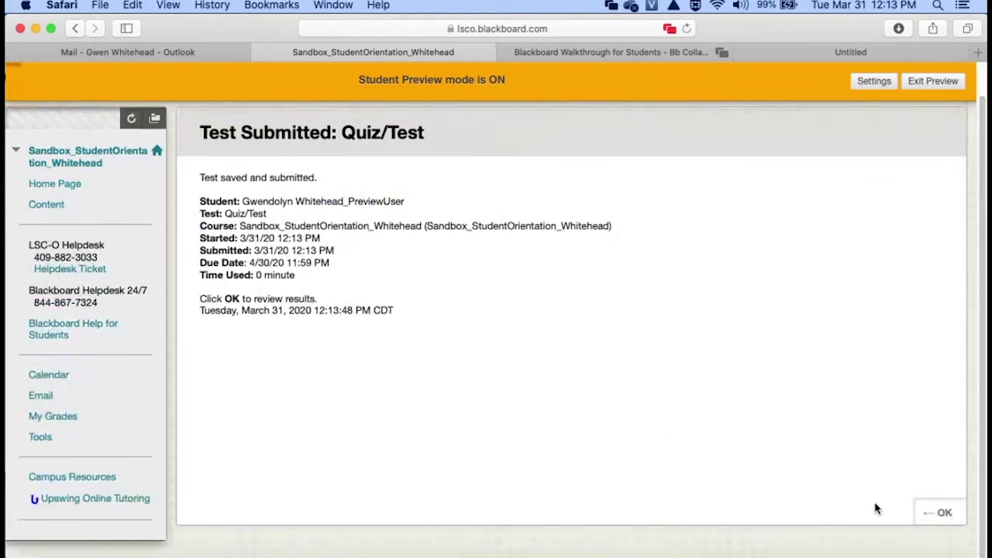
{"action": "left_click", "coordinate": [943, 515]}
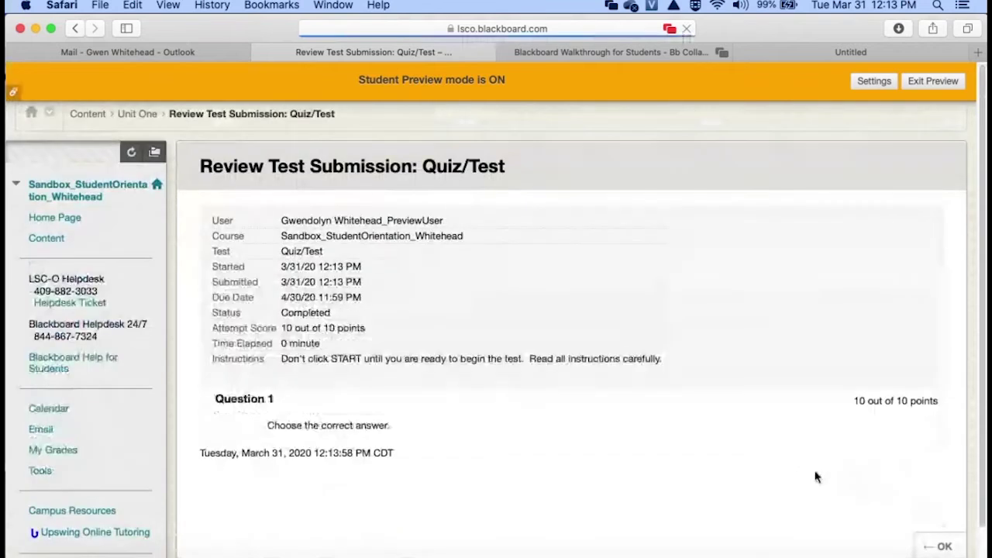
{"action": "scroll", "coordinate": [772, 473], "scroll_direction": "down", "scroll_amount": 1}
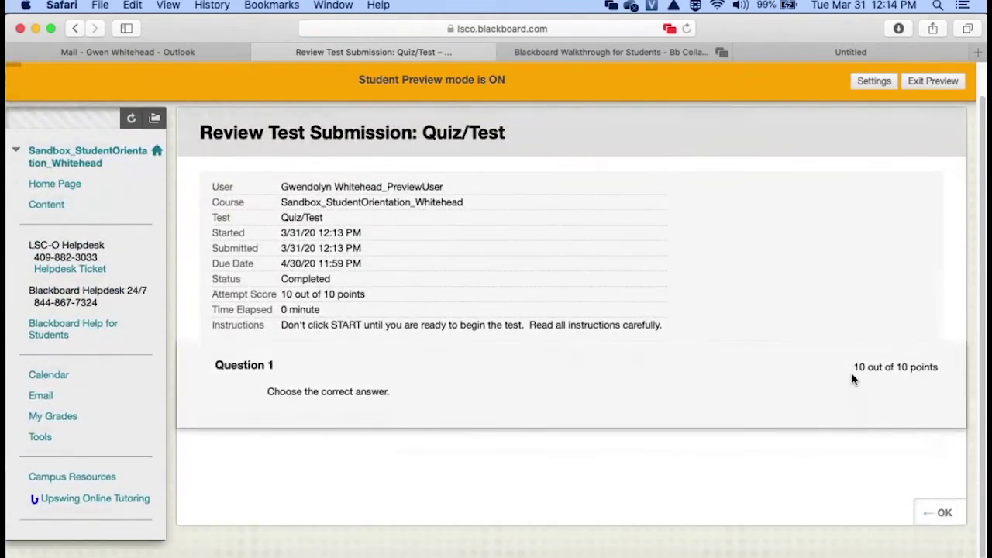
- Leave the test review and open the Paper #1 assignment in Unit One to view its due date and points possible
{"action": "left_click", "coordinate": [938, 514]}
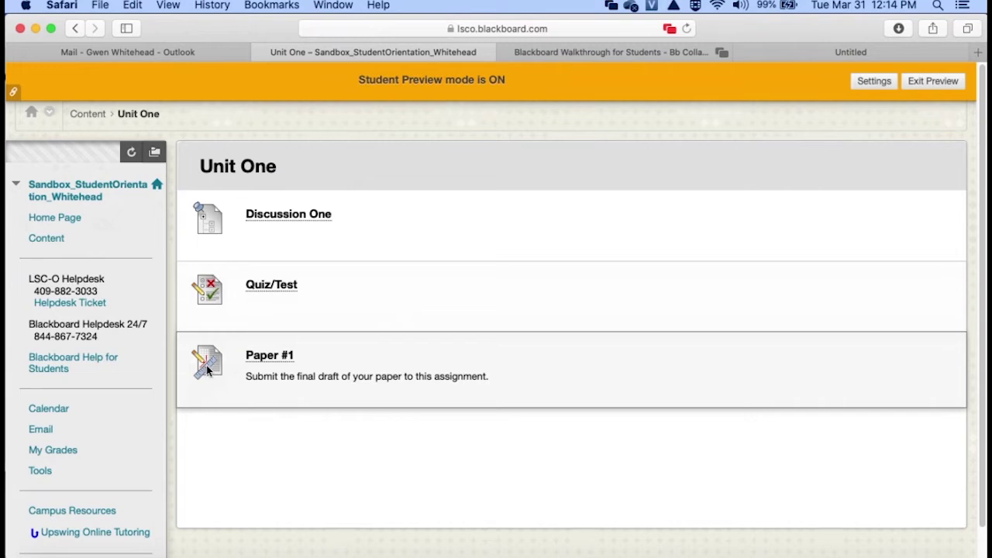
{"action": "left_click", "coordinate": [269, 358]}
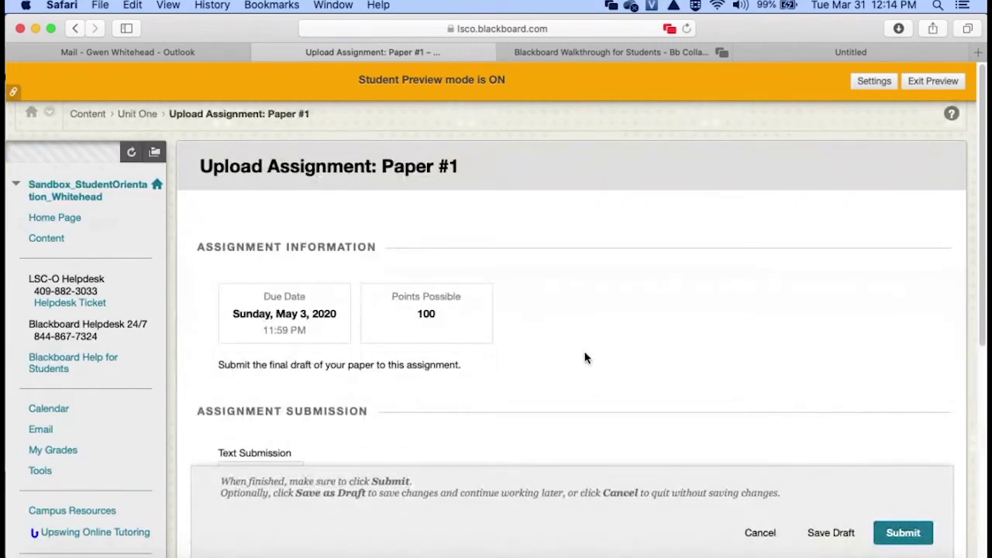
{"action": "scroll", "coordinate": [581, 342], "scroll_direction": "down", "scroll_amount": 1}
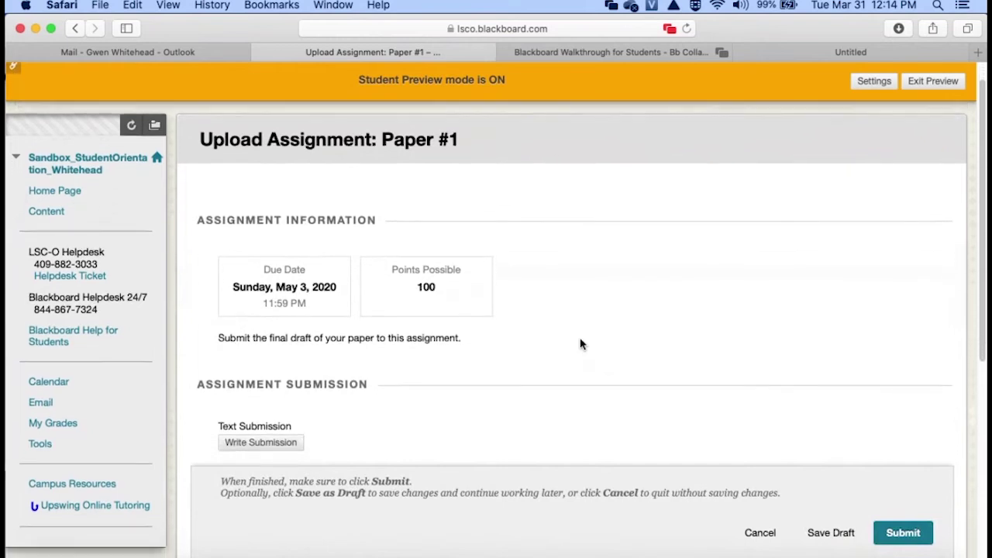
{"action": "scroll", "coordinate": [580, 337], "scroll_direction": "down", "scroll_amount": 1}
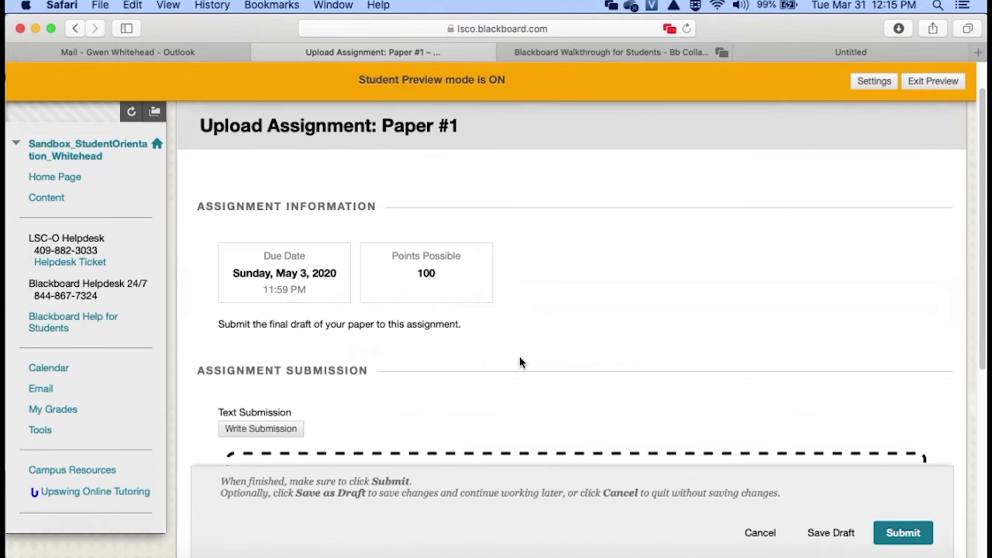
- Attach the file ENGL1301CourseSchedule_Fall2013.docx from the computer to the Paper #1 submission
{"action": "scroll", "coordinate": [519, 356], "scroll_direction": "down", "scroll_amount": 5}
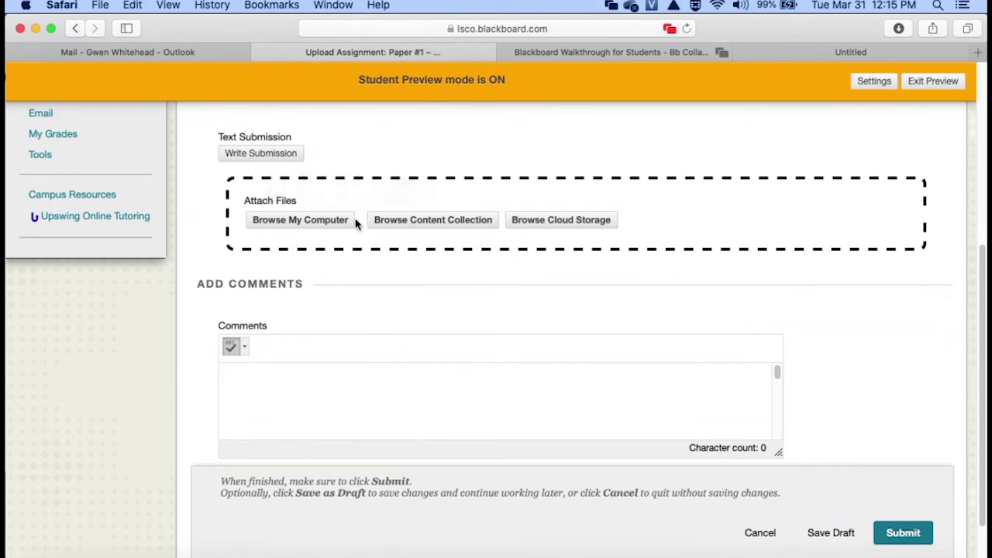
{"action": "left_click", "coordinate": [295, 224]}
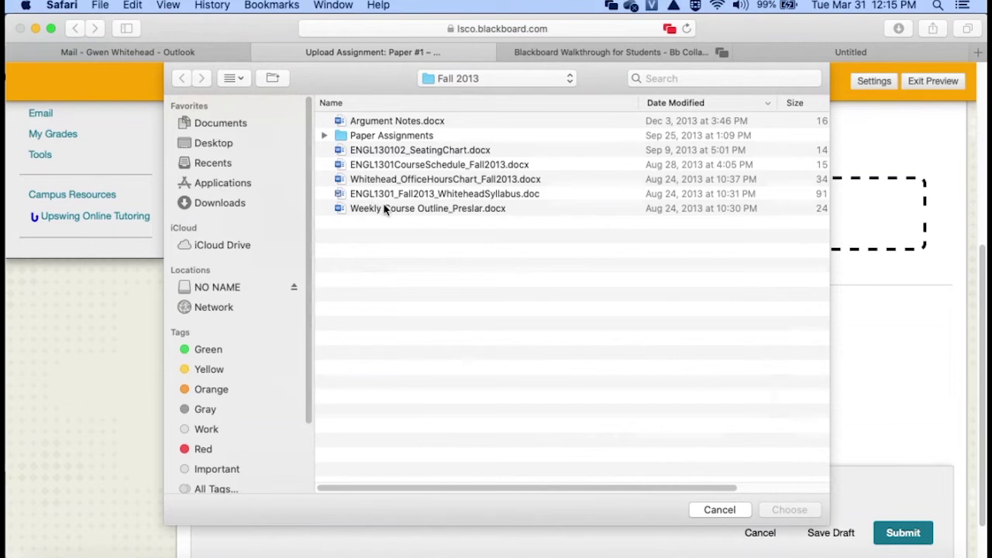
{"action": "left_click", "coordinate": [402, 166]}
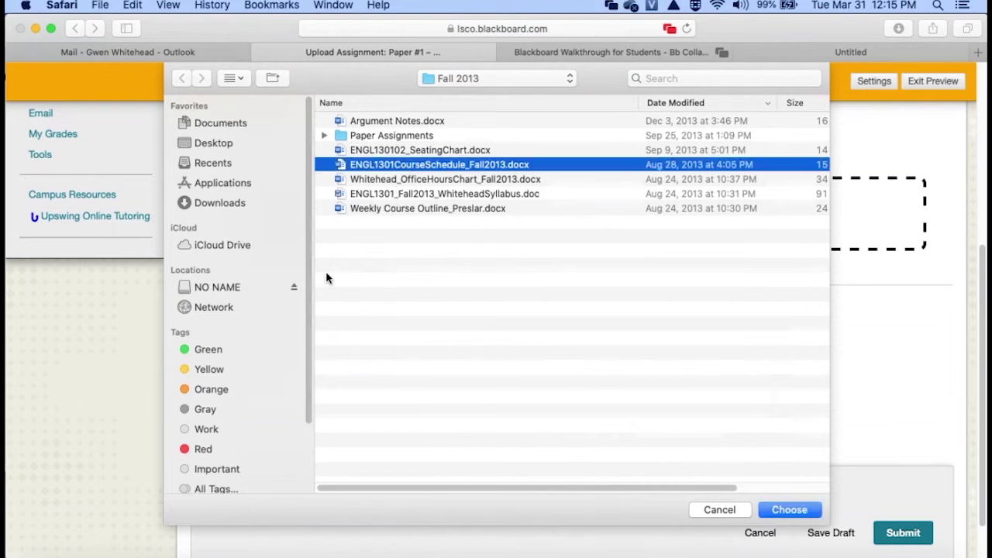
{"action": "left_click", "coordinate": [790, 509]}
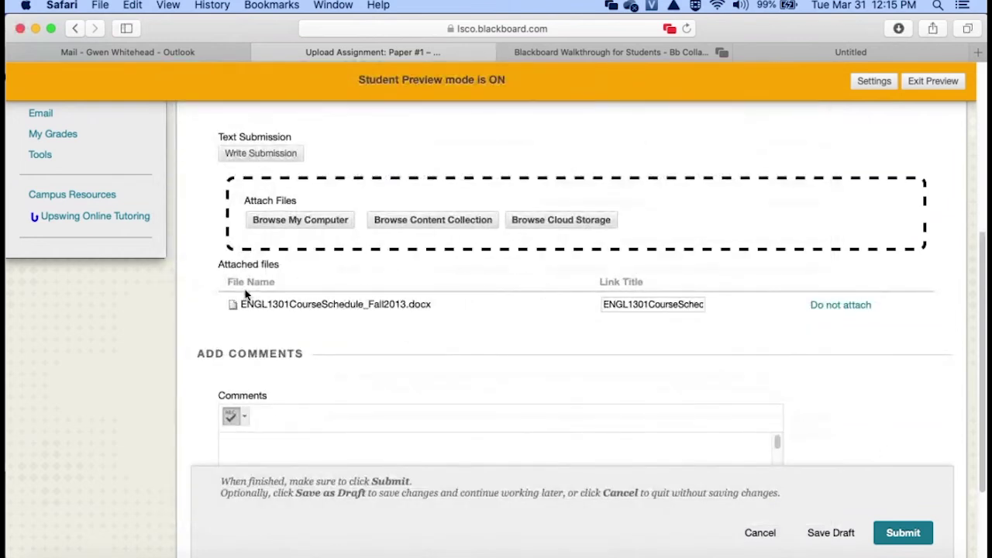
- Check the attached file's entry and the comments section, and submit the Paper #1 assignment
{"action": "left_click_drag", "start_coordinate": [216, 288], "coordinate": [388, 354]}
{"action": "left_click", "coordinate": [424, 353]}
{"action": "left_click_drag", "start_coordinate": [427, 327], "coordinate": [429, 309]}
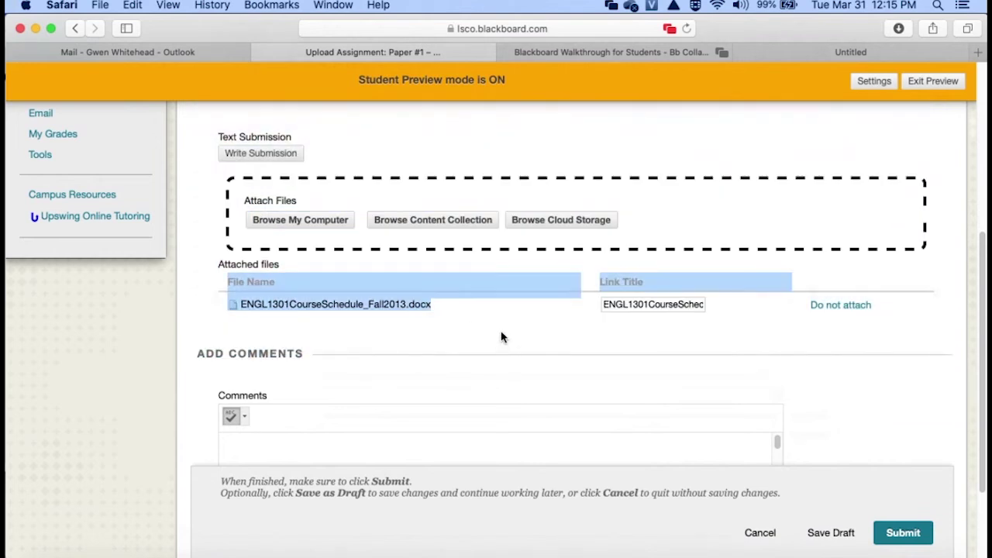
{"action": "left_click", "coordinate": [420, 346]}
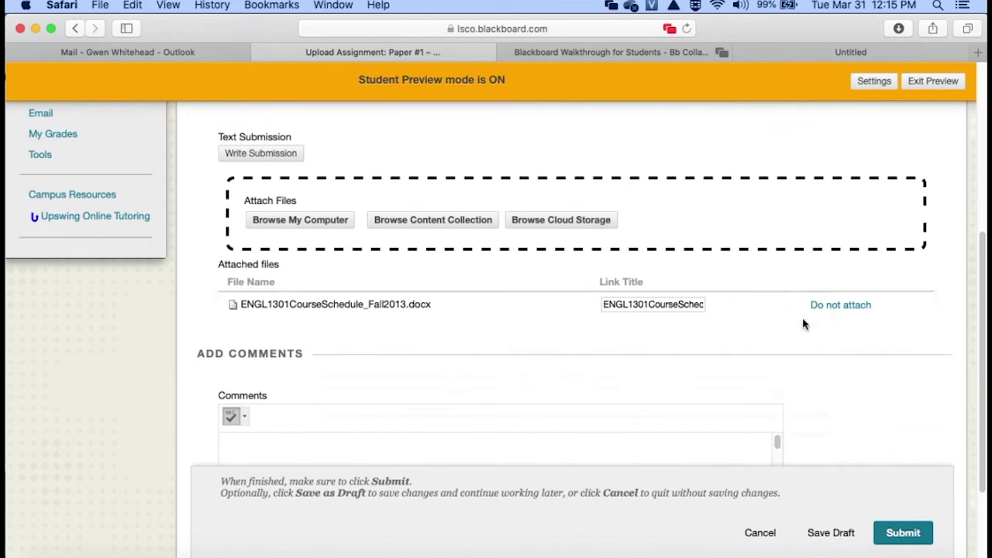
{"action": "scroll", "coordinate": [691, 355], "scroll_direction": "down", "scroll_amount": 3}
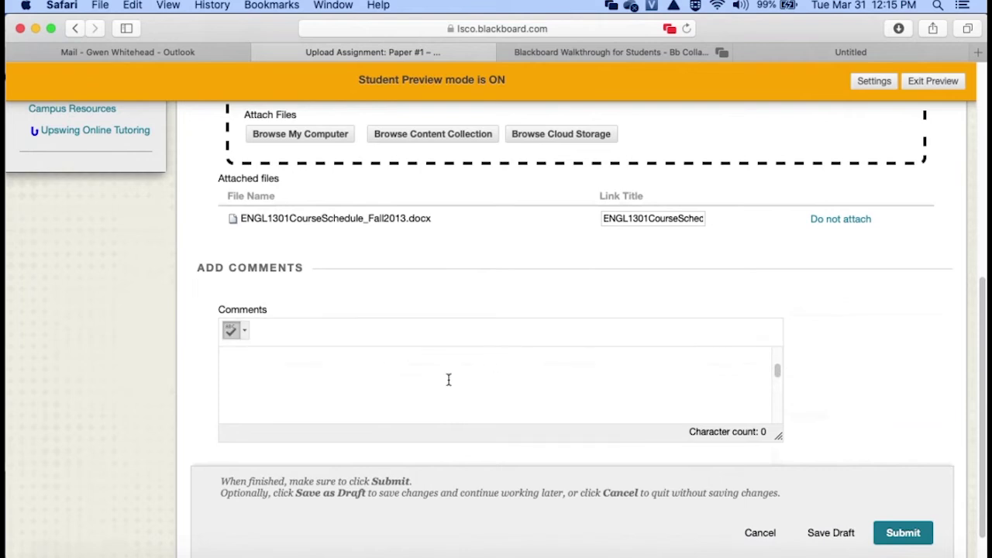
{"action": "scroll", "coordinate": [893, 348], "scroll_direction": "down", "scroll_amount": 1}
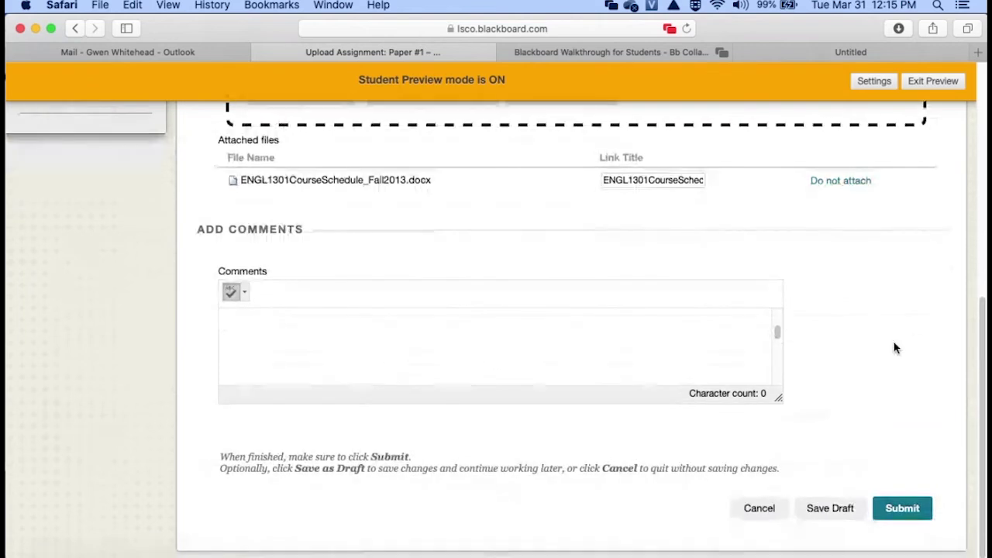
{"action": "left_click", "coordinate": [899, 510]}
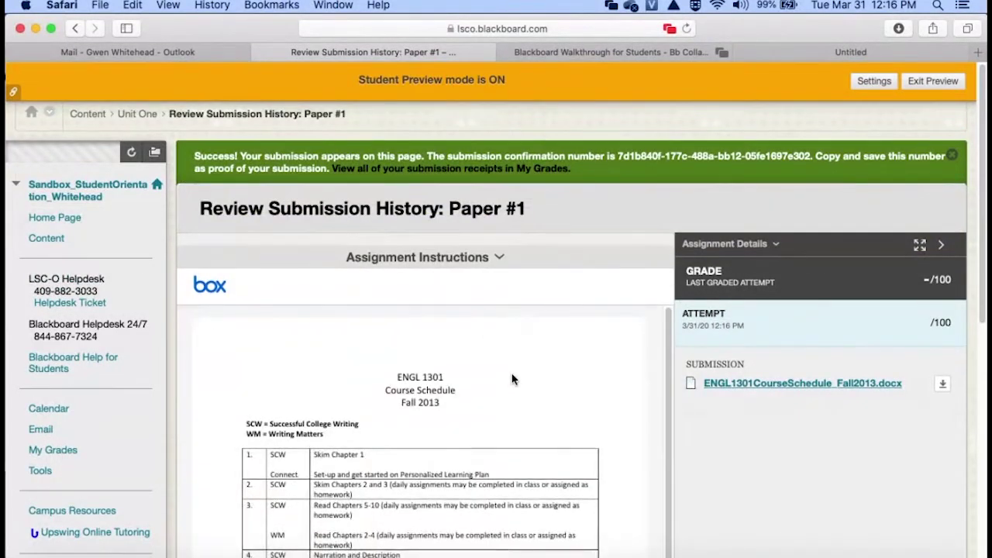
- Look through the submitted document's preview and the assignment details in the Paper #1 submission history
{"action": "scroll", "coordinate": [542, 358], "scroll_direction": "down", "scroll_amount": 10}
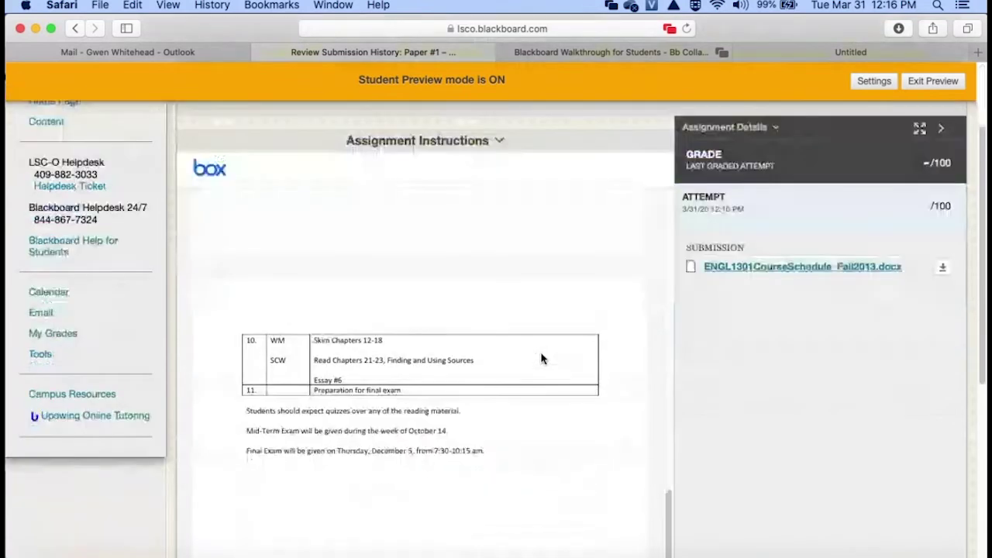
{"action": "scroll", "coordinate": [542, 358], "scroll_direction": "up", "scroll_amount": 10}
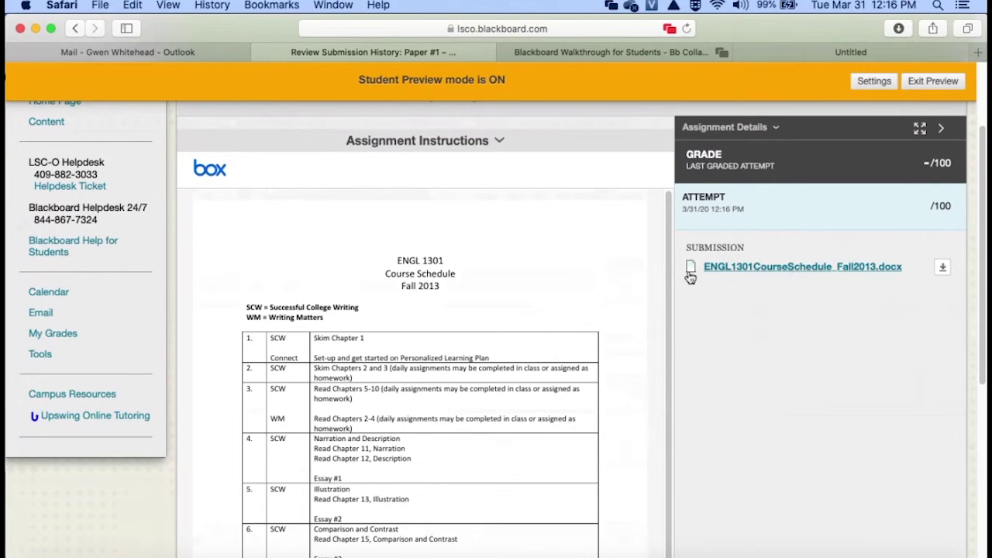
{"action": "scroll", "coordinate": [287, 271], "scroll_direction": "up", "scroll_amount": 3}
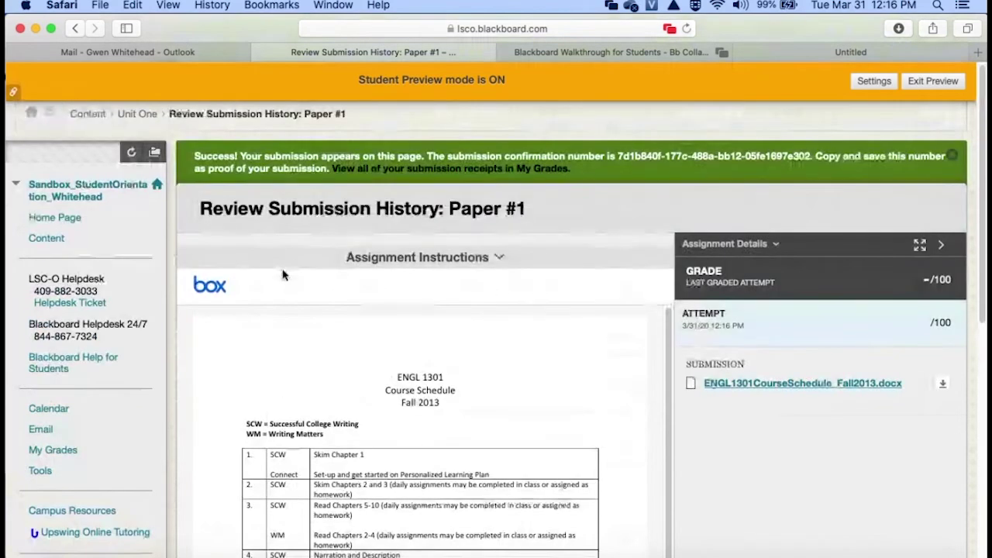
- Return to the course Home Page and look over its announcements, to-do items and course menu links
{"action": "left_click", "coordinate": [53, 219]}
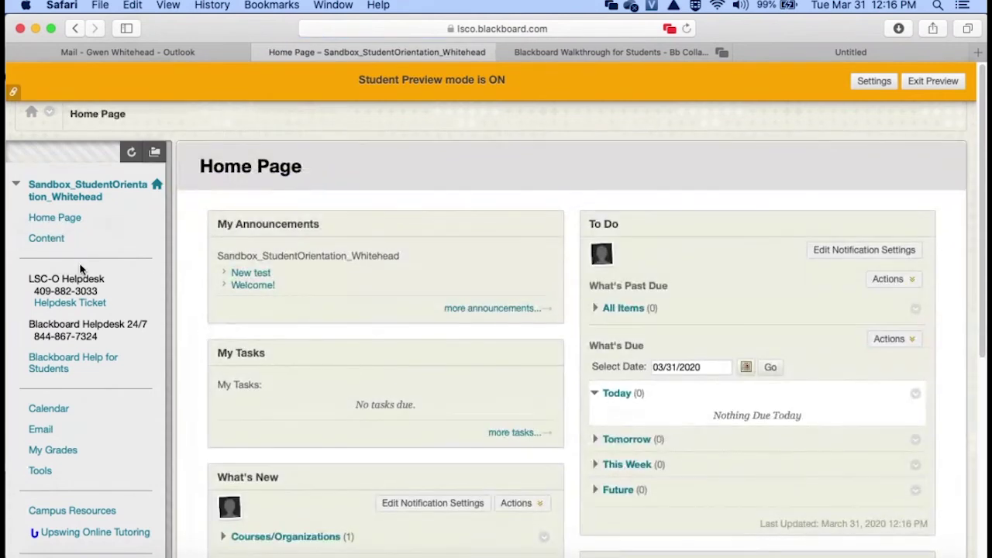
{"action": "scroll", "coordinate": [80, 269], "scroll_direction": "down", "scroll_amount": 1}
{"action": "scroll", "coordinate": [116, 264], "scroll_direction": "down", "scroll_amount": 3}
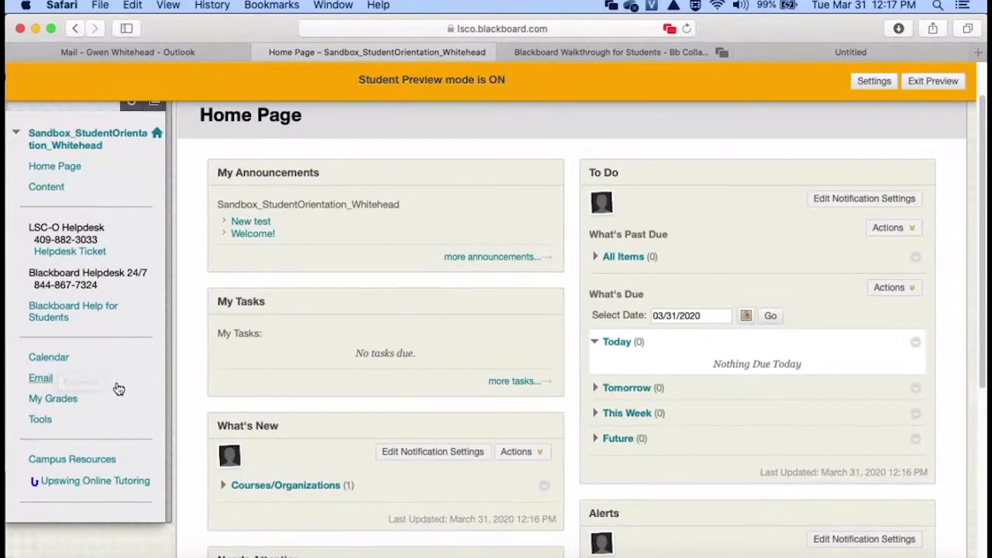
- Open the course email options, view the message form for All Instructor Users, and cancel it without sending
{"action": "left_click", "coordinate": [42, 383]}
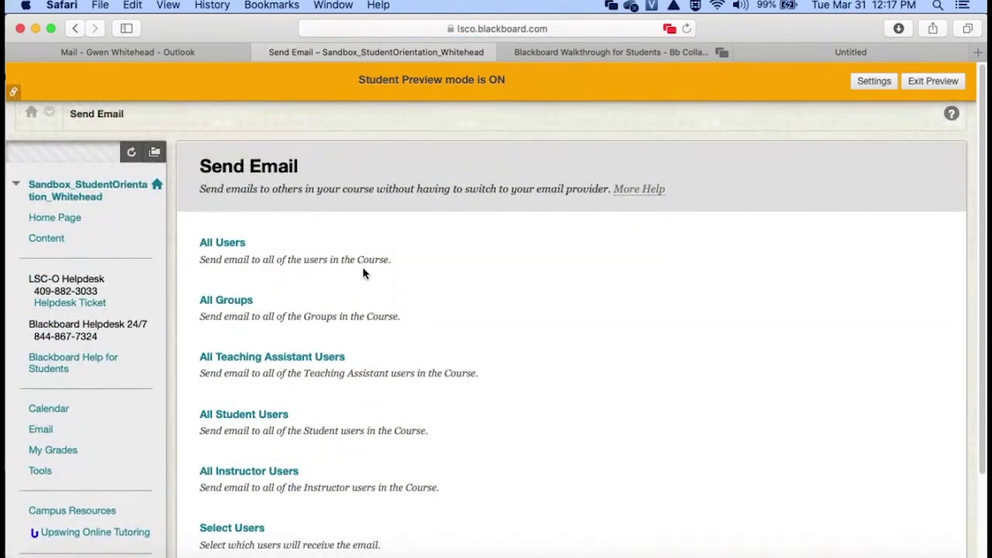
{"action": "scroll", "coordinate": [430, 306], "scroll_direction": "down", "scroll_amount": 2}
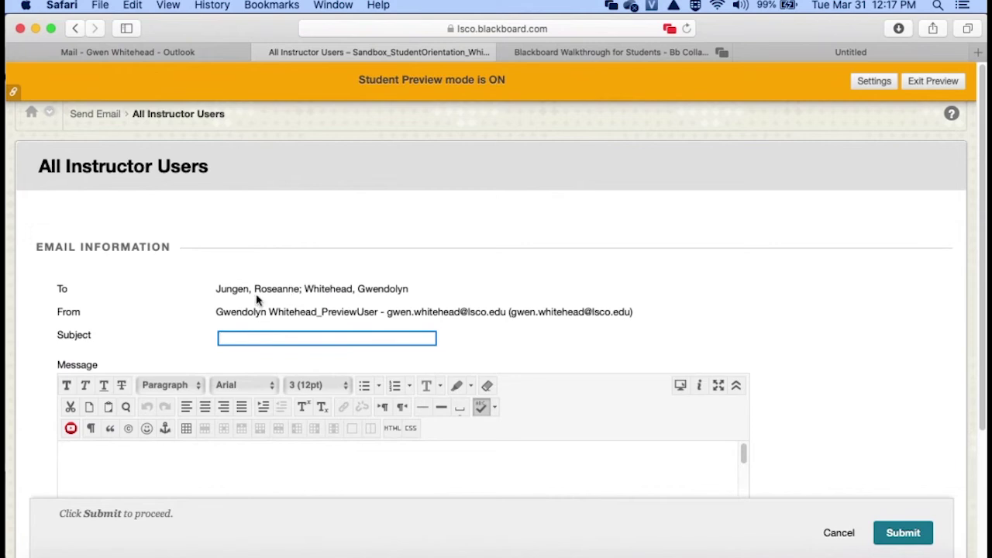
{"action": "left_click", "coordinate": [256, 342]}
{"action": "left_click", "coordinate": [838, 533]}
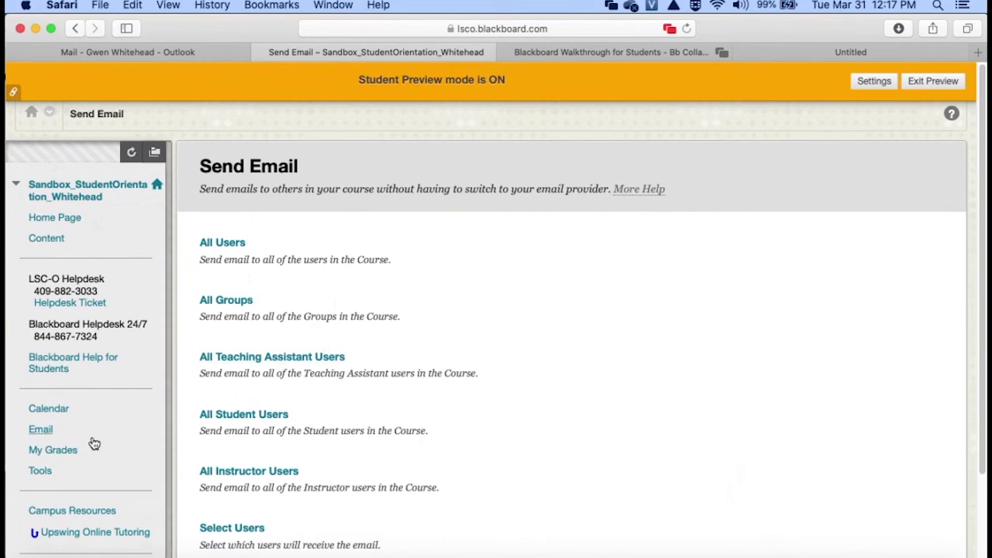
- Open My Grades and review the grade and submission status of Quiz/Test and Paper #1
{"action": "scroll", "coordinate": [93, 444], "scroll_direction": "down", "scroll_amount": 2}
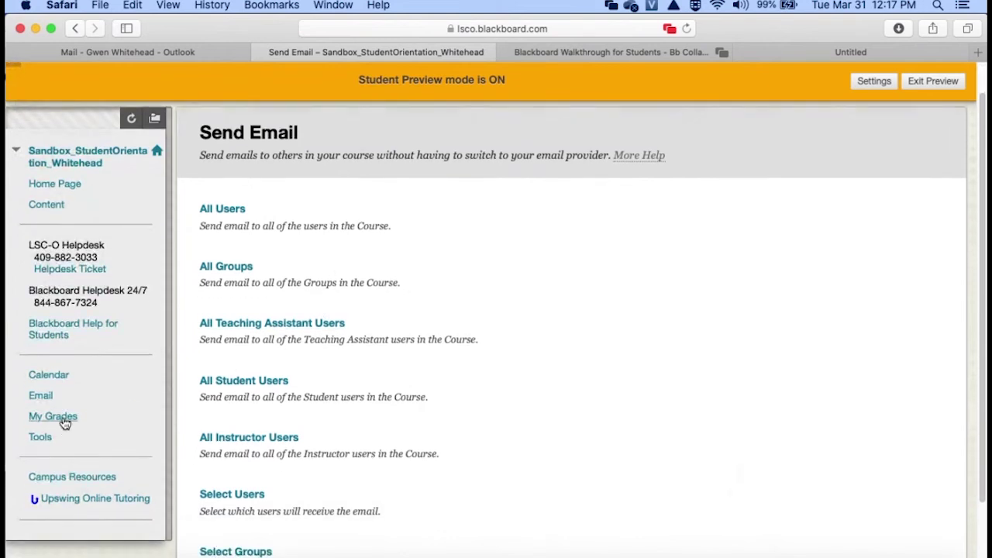
{"action": "left_click", "coordinate": [64, 421]}
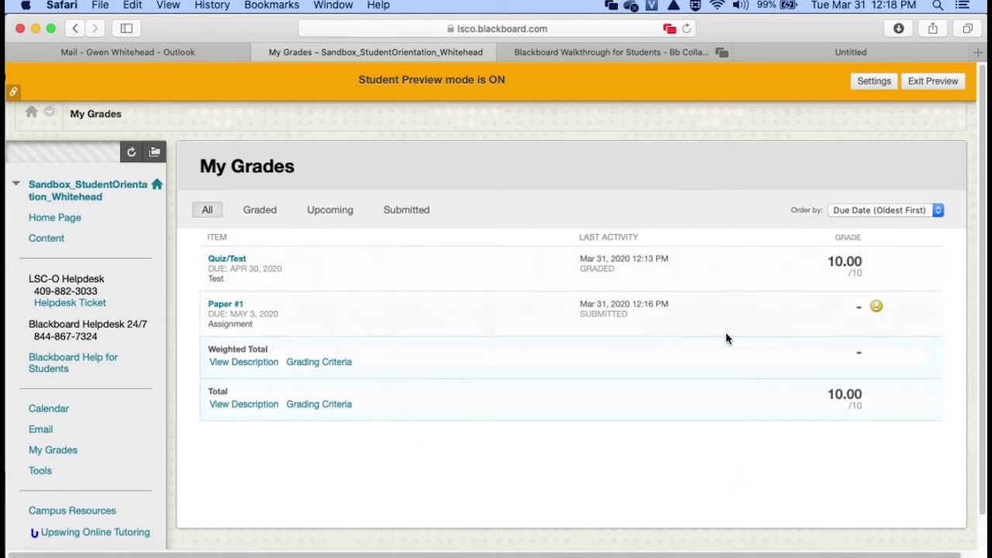
{"action": "mouse_move", "coordinate": [874, 311]}
{"action": "left_click_drag", "start_coordinate": [827, 258], "coordinate": [846, 277]}
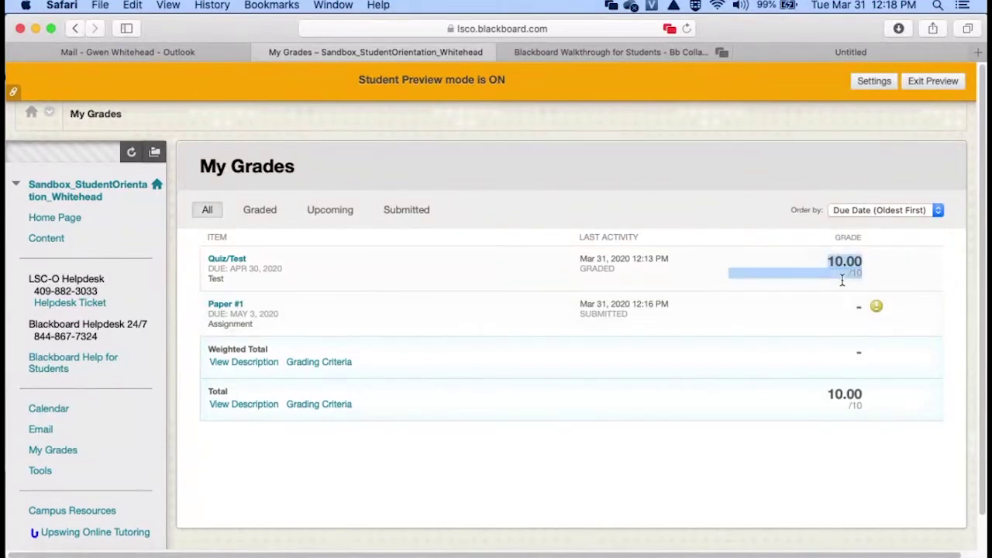
{"action": "left_click", "coordinate": [699, 358]}
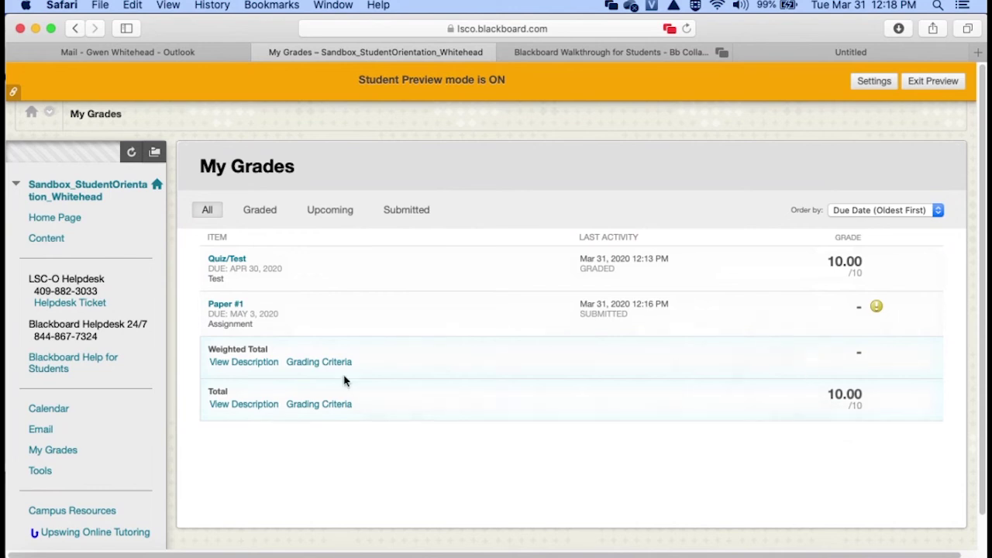
- Open the course Tools page and look through the available tools
{"action": "scroll", "coordinate": [81, 420], "scroll_direction": "down", "scroll_amount": 1}
{"action": "scroll", "coordinate": [81, 420], "scroll_direction": "down", "scroll_amount": 2}
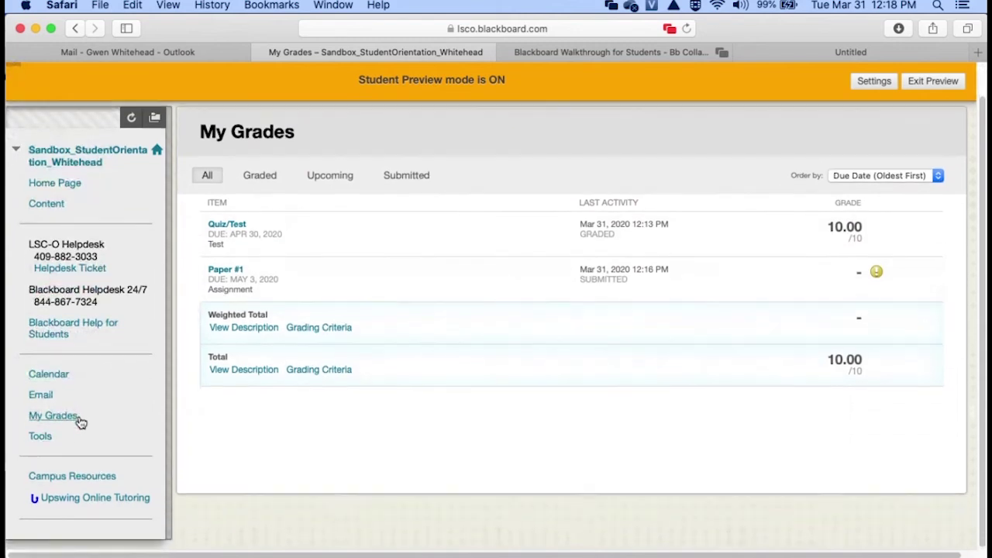
{"action": "left_click", "coordinate": [43, 438]}
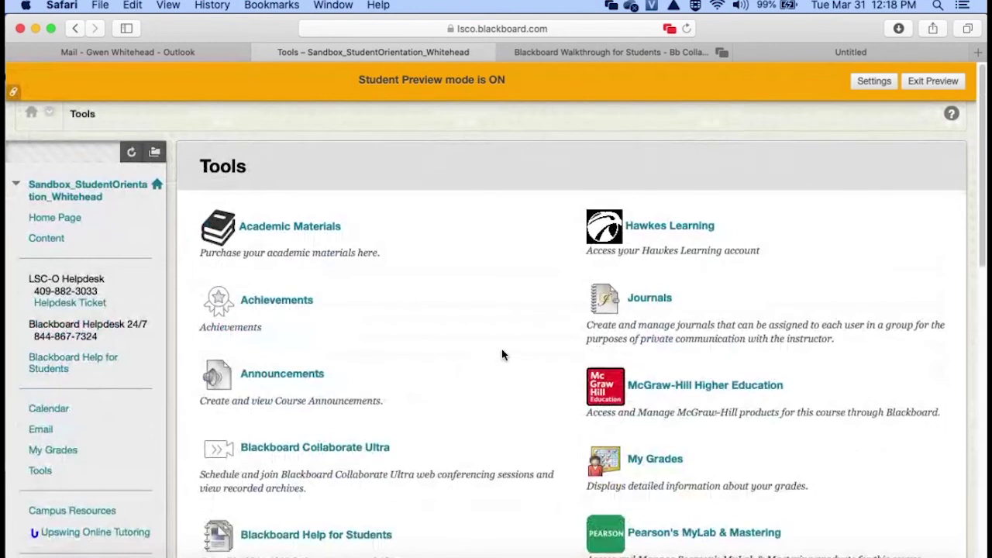
{"action": "scroll", "coordinate": [501, 355], "scroll_direction": "down", "scroll_amount": 4}
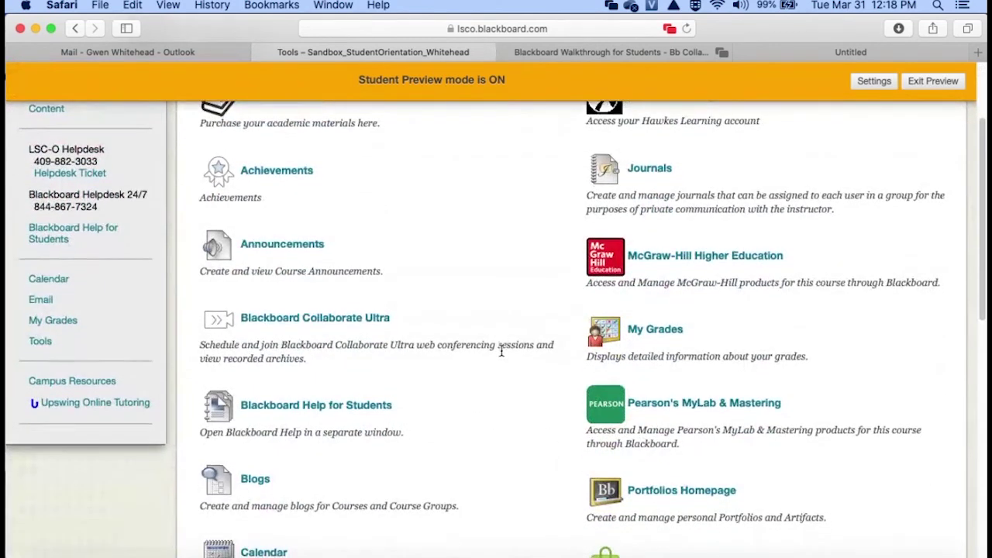
{"action": "scroll", "coordinate": [500, 353], "scroll_direction": "down", "scroll_amount": 4}
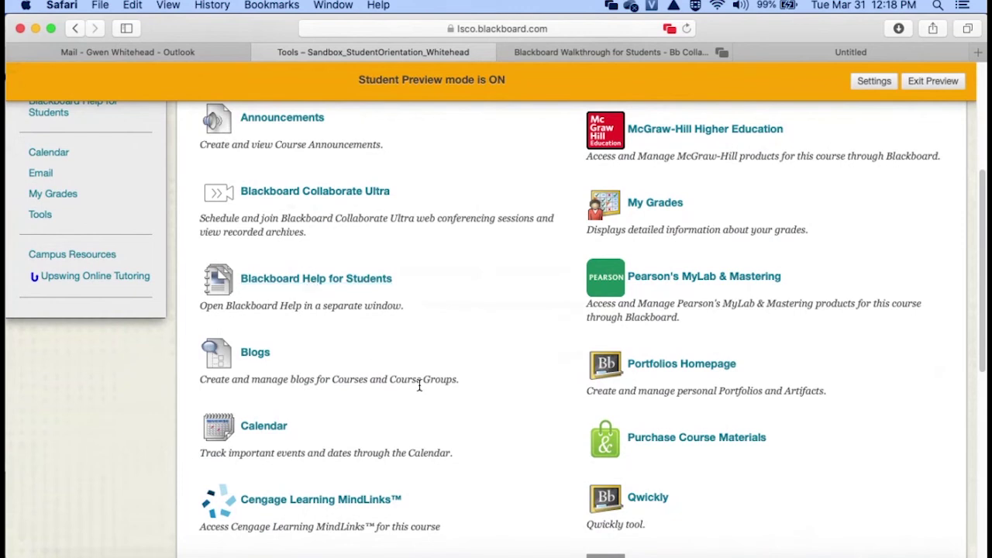
{"action": "scroll", "coordinate": [419, 385], "scroll_direction": "up", "scroll_amount": 1}
{"action": "scroll", "coordinate": [419, 385], "scroll_direction": "up", "scroll_amount": 5}
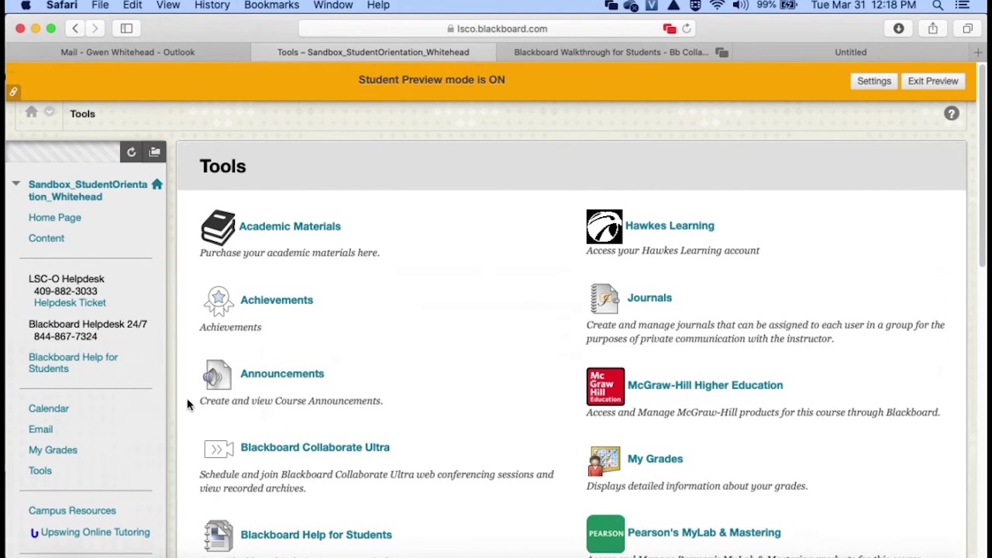
- Open Upswing Online Tutoring to view its student home page, and return to the Blackboard Tools page
{"action": "scroll", "coordinate": [188, 397], "scroll_direction": "down", "scroll_amount": 5}
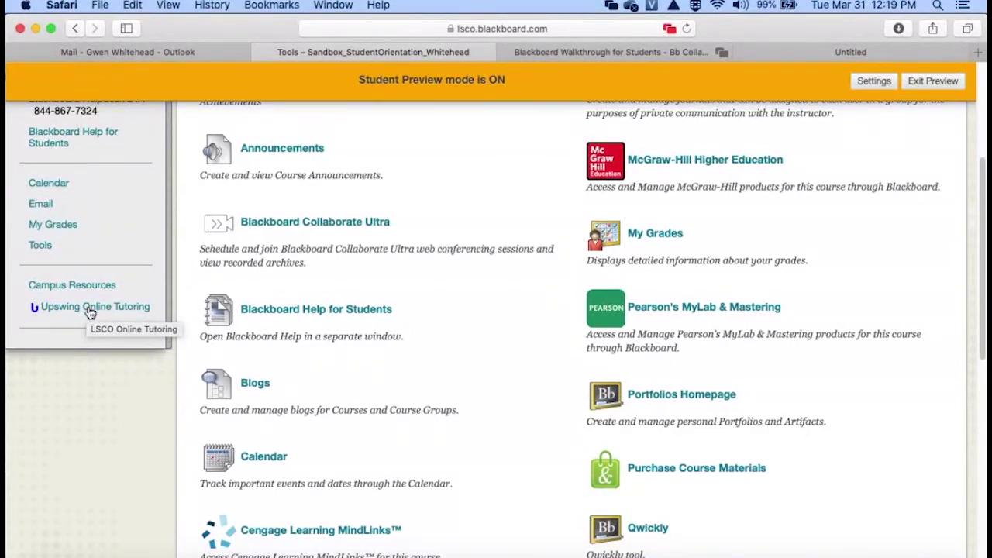
{"action": "left_click", "coordinate": [90, 308]}
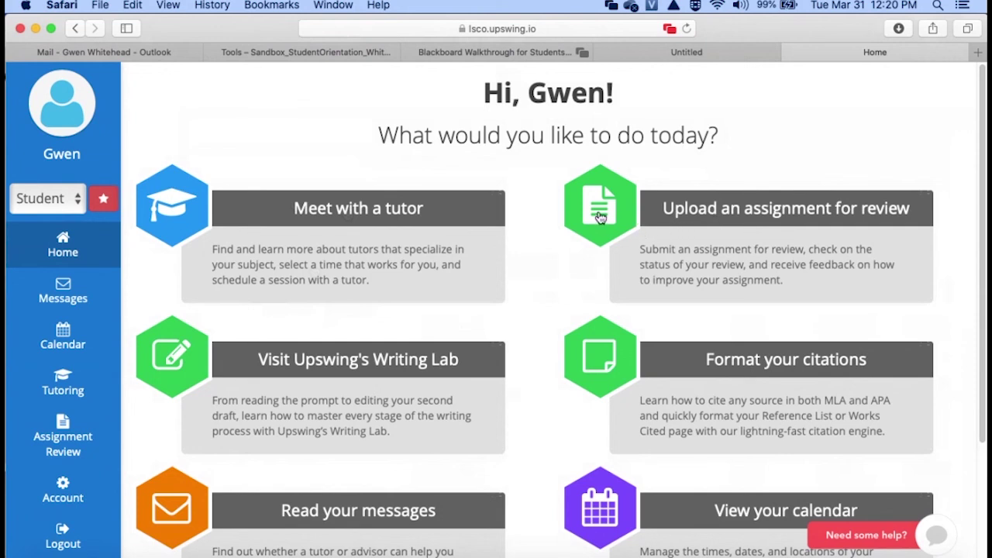
{"action": "left_click", "coordinate": [342, 54]}
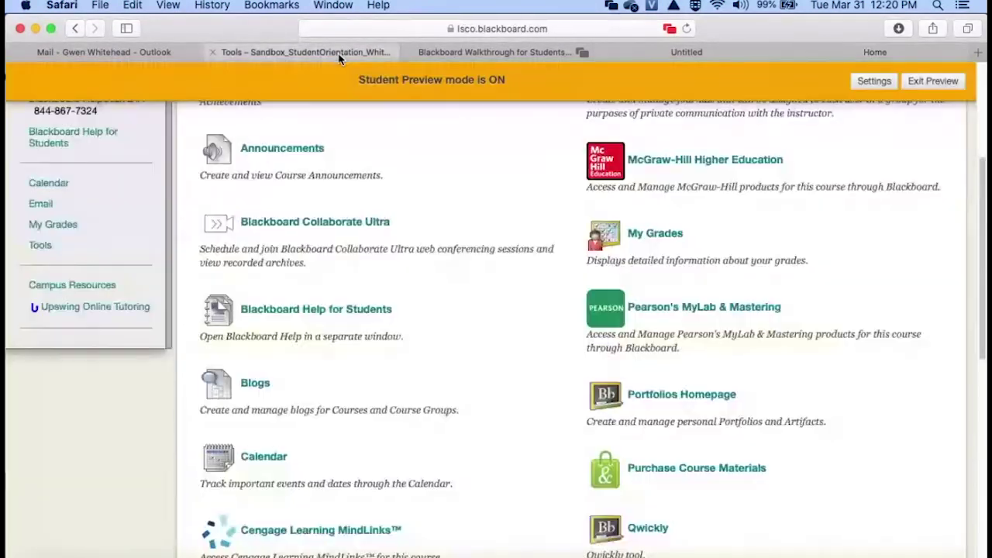